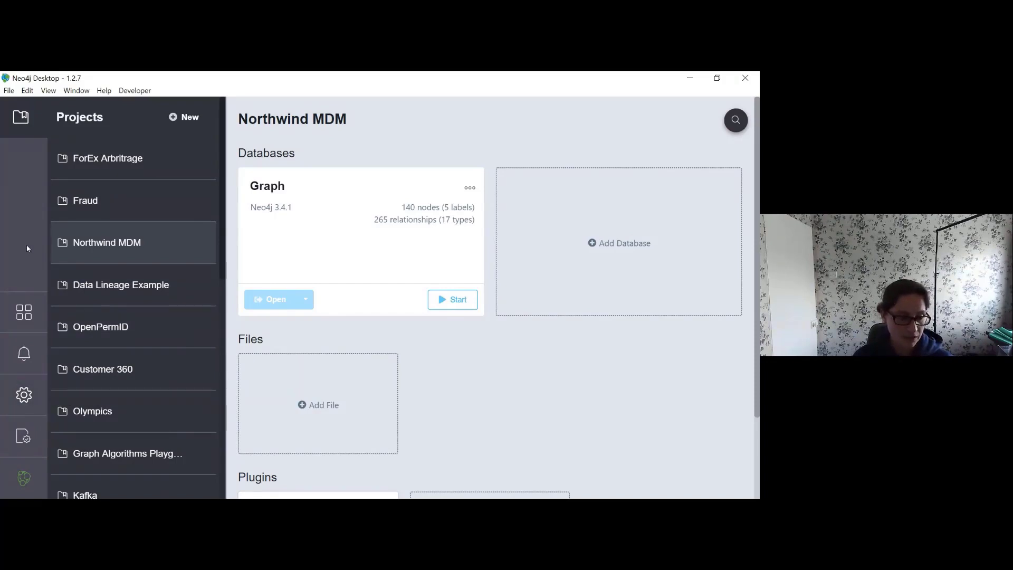
# Step: Browse the graph apps list, then check the Notification Center, which shows no updates available
pyautogui.click(15, 323)
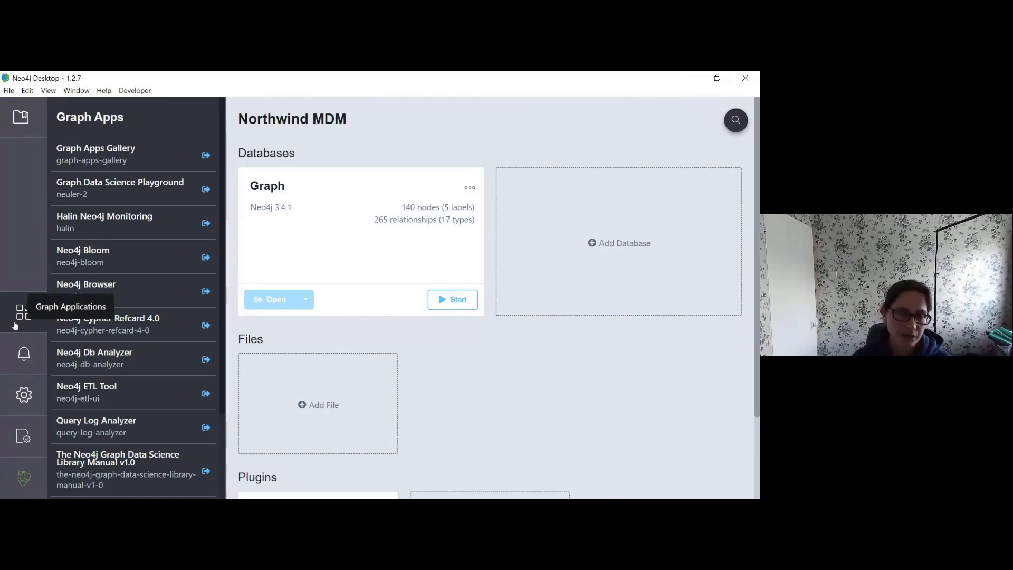
pyautogui.click(33, 351)
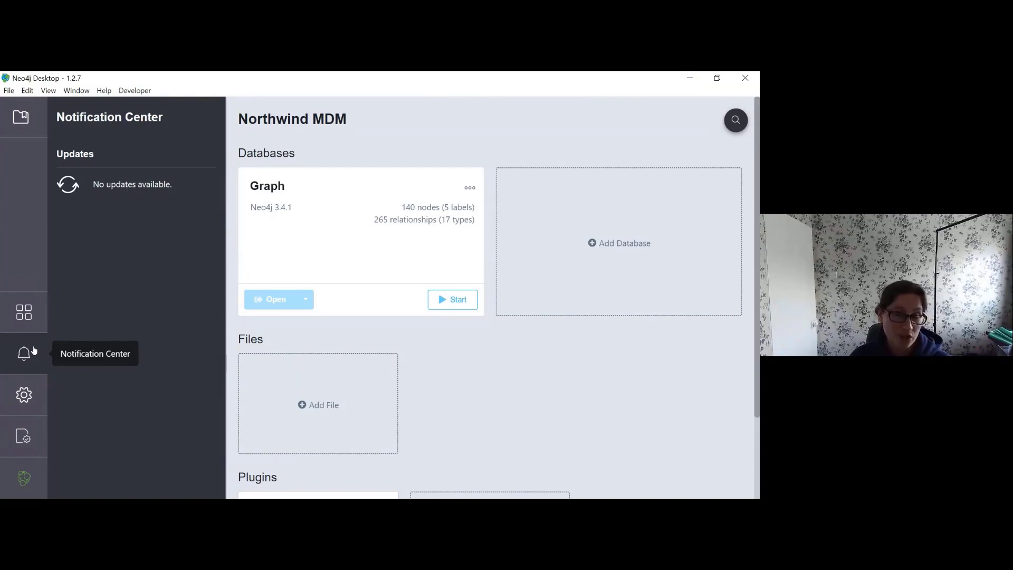
# Step: Review Settings: anonymous usage statistics, proxy, offline mode and data path options
pyautogui.click(24, 394)
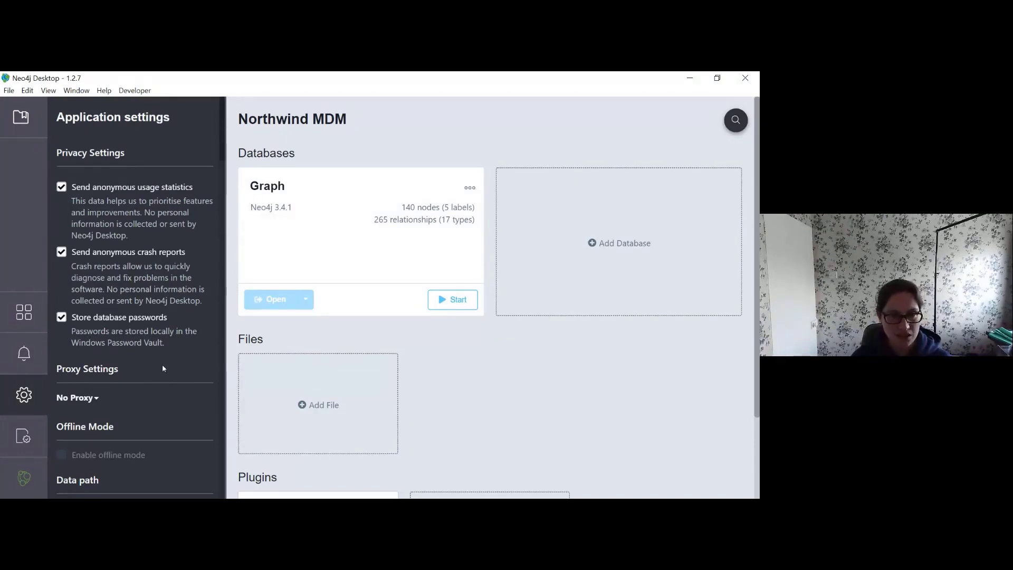
pyautogui.scroll(-2, 163, 359)
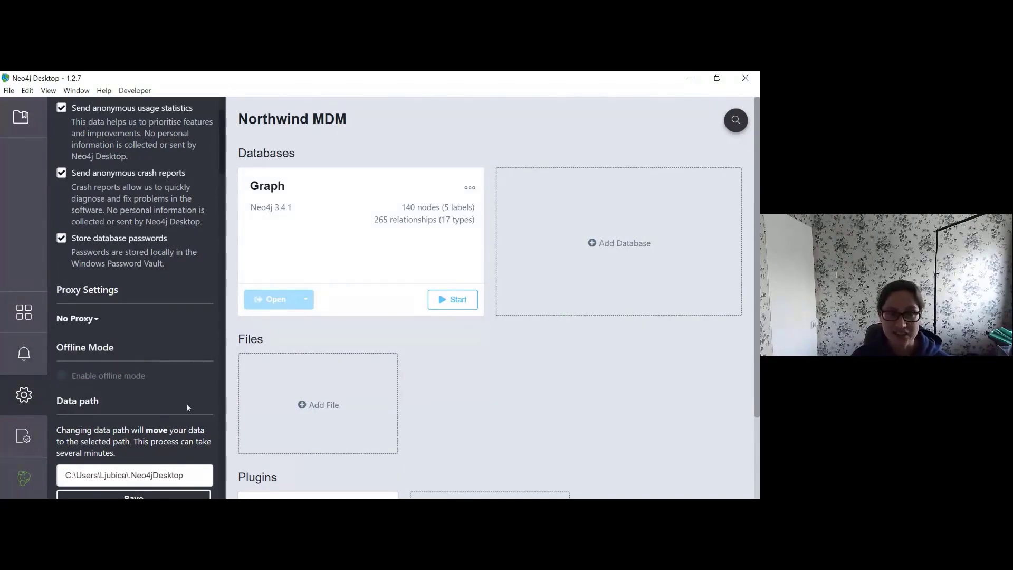
pyautogui.scroll(-3, 113, 362)
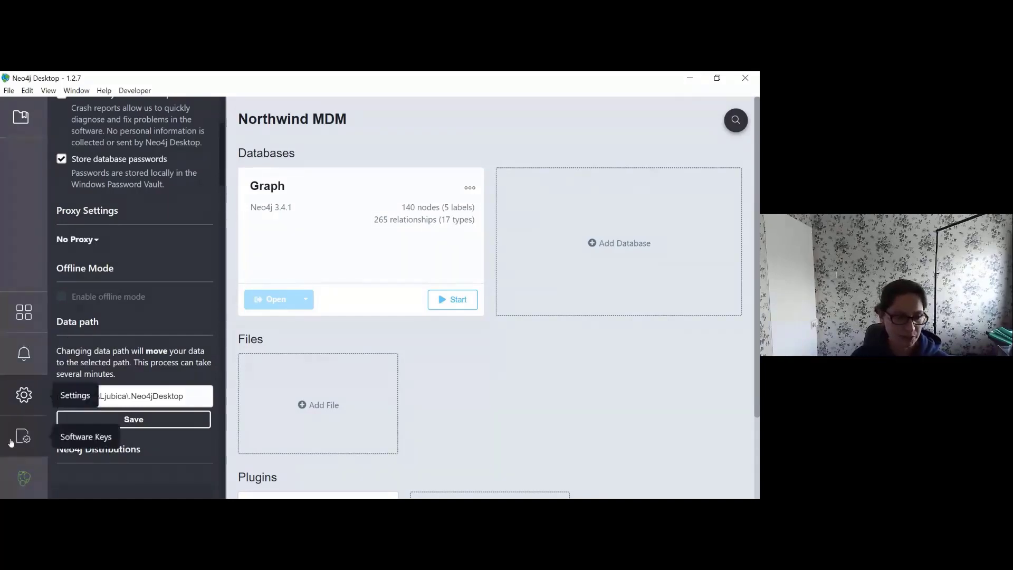
# Step: Review the Software Keys page, start and cancel adding a key, then return to Projects
pyautogui.click(27, 435)
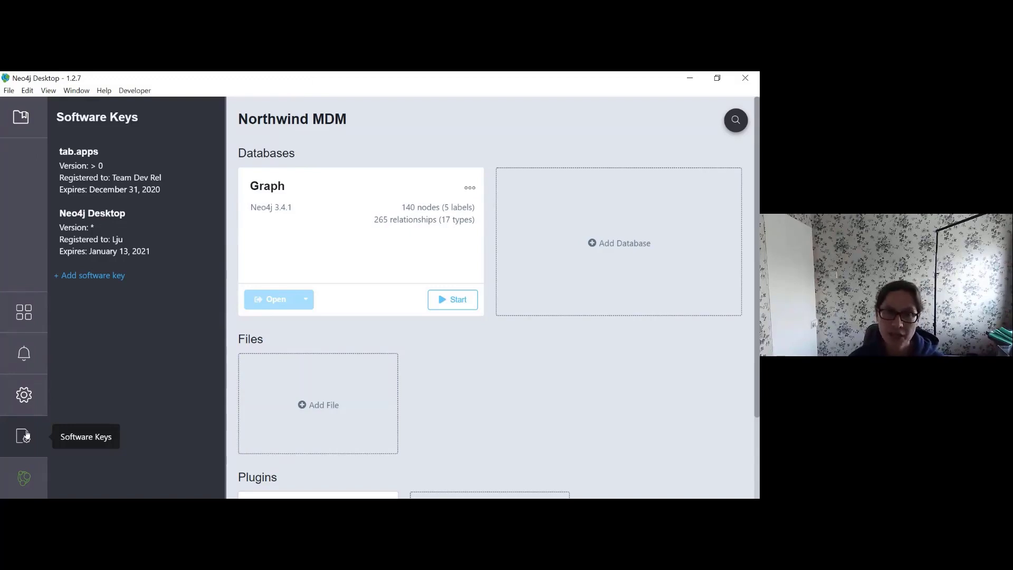
pyautogui.click(113, 275)
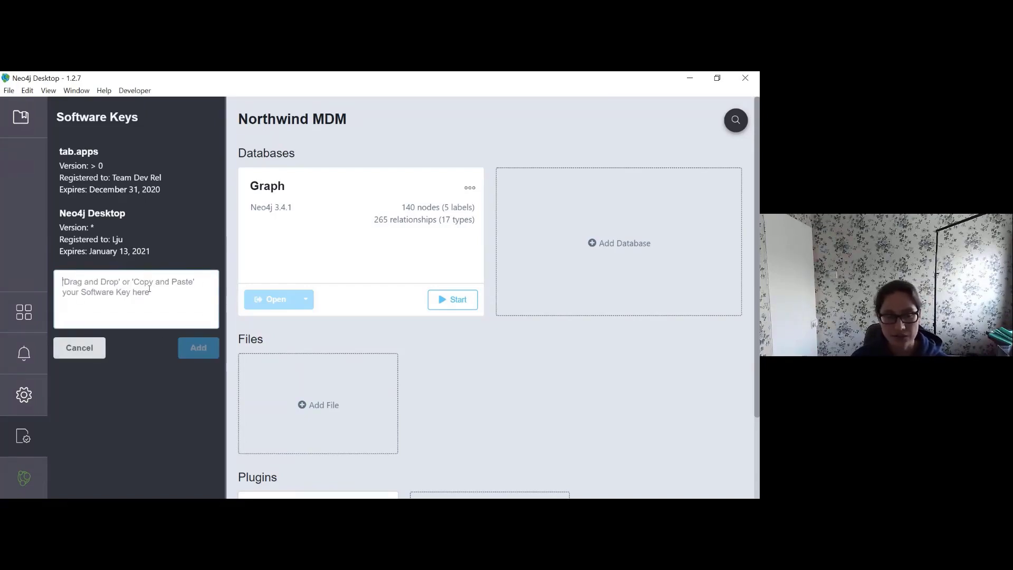
pyautogui.click(79, 349)
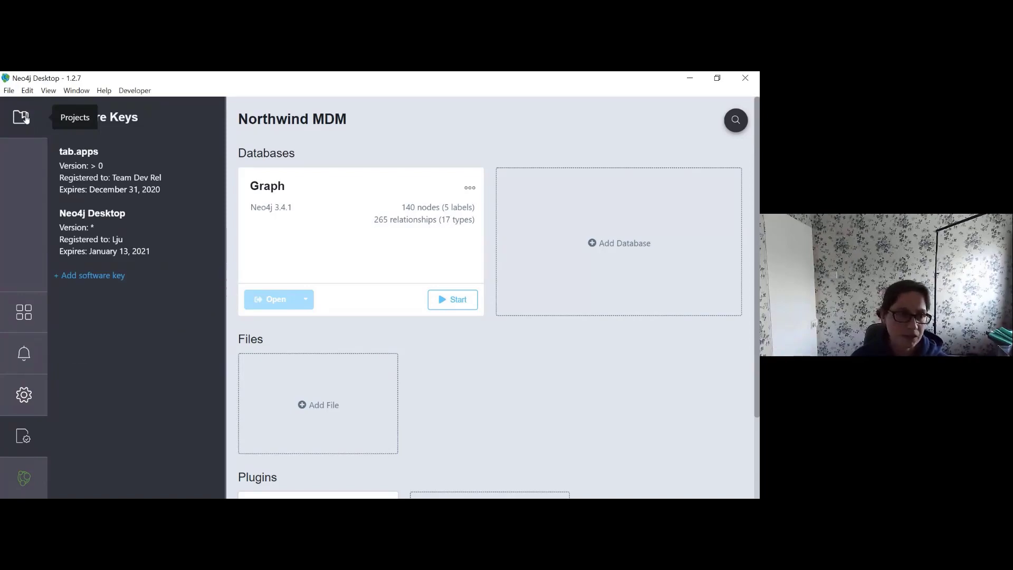
pyautogui.click(25, 118)
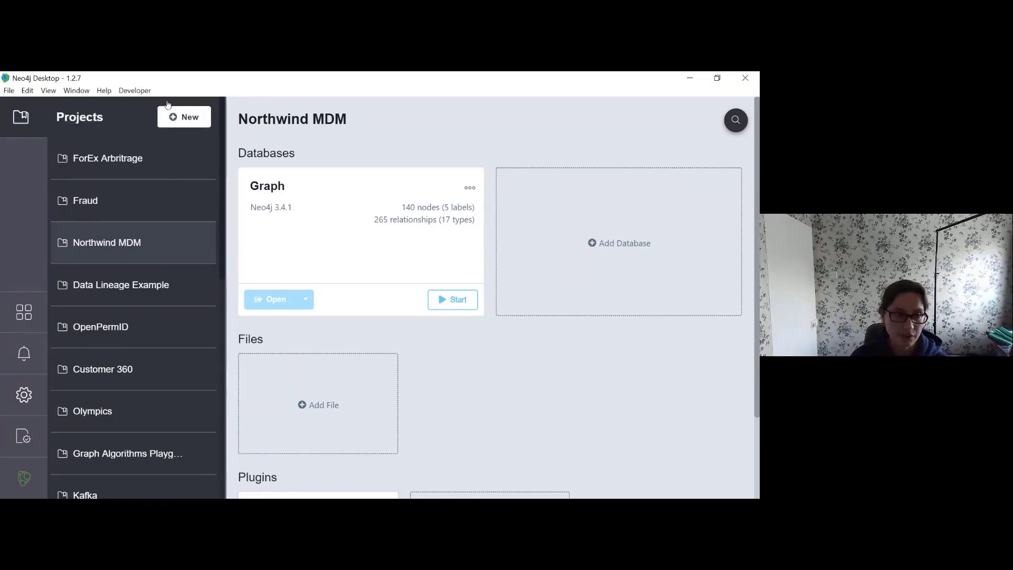
# Step: Create a new project and rename it 'Walkthru desktop'
pyautogui.click(163, 171)
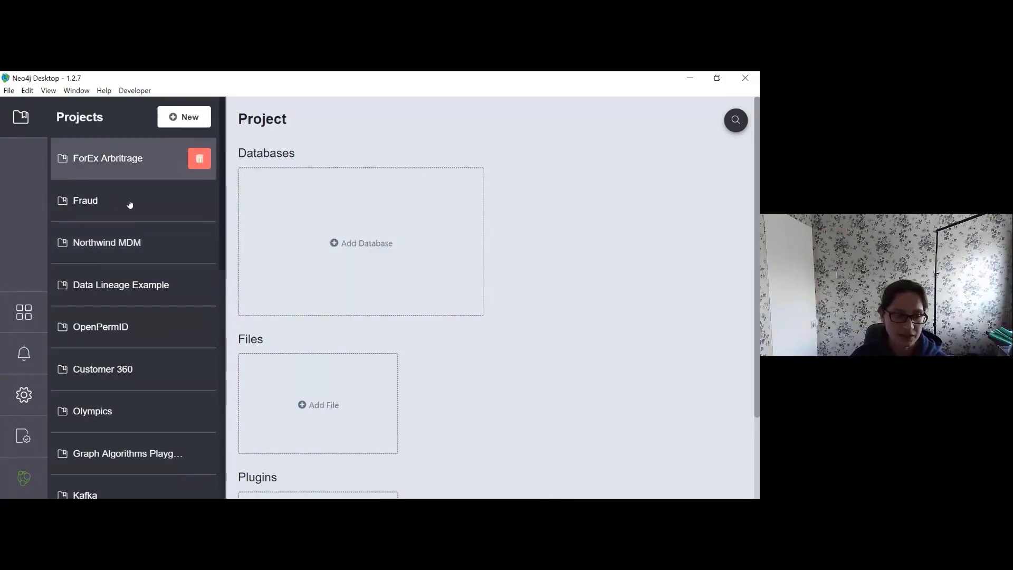
pyautogui.scroll(-2, 141, 207)
pyautogui.click(20, 118)
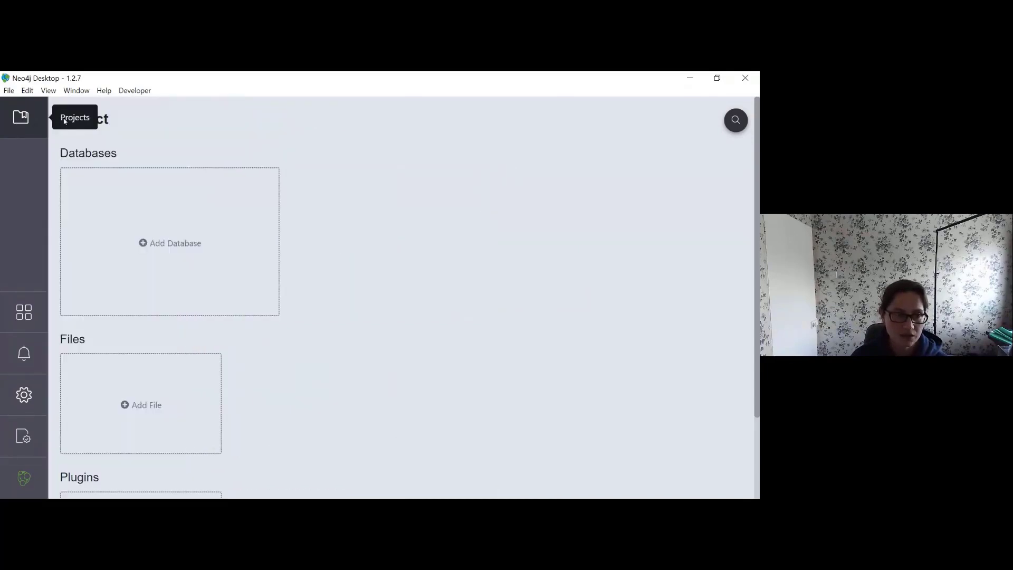
pyautogui.click(117, 118)
pyautogui.hotkey('ctrl', 'a')
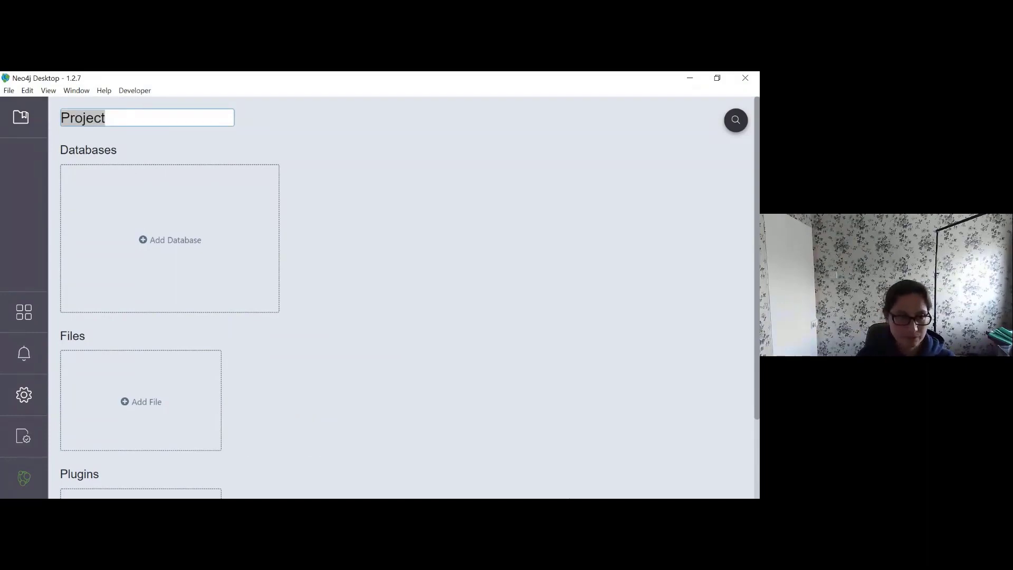
pyautogui.write('Walkthru de')
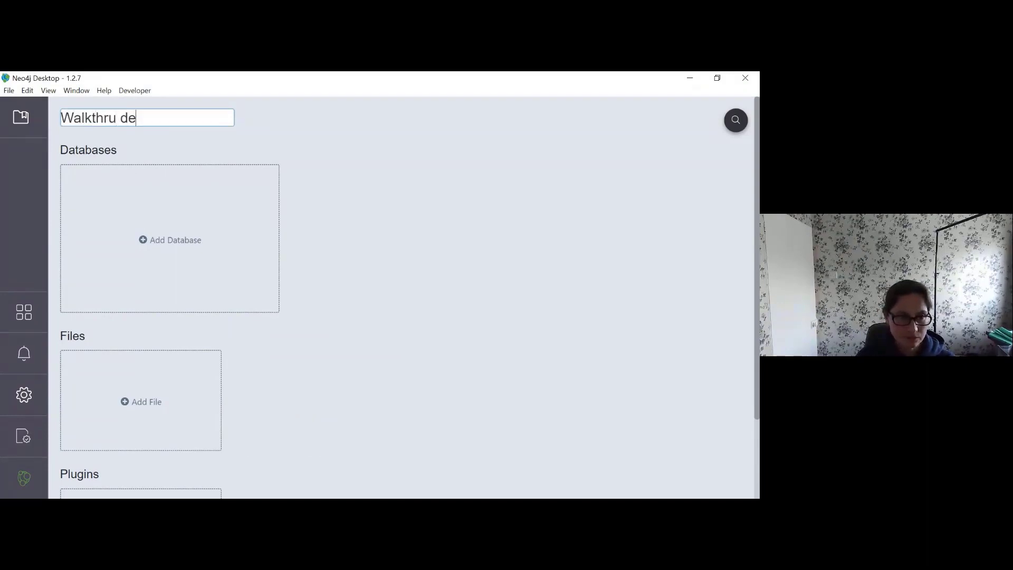
pyautogui.write('sktop')
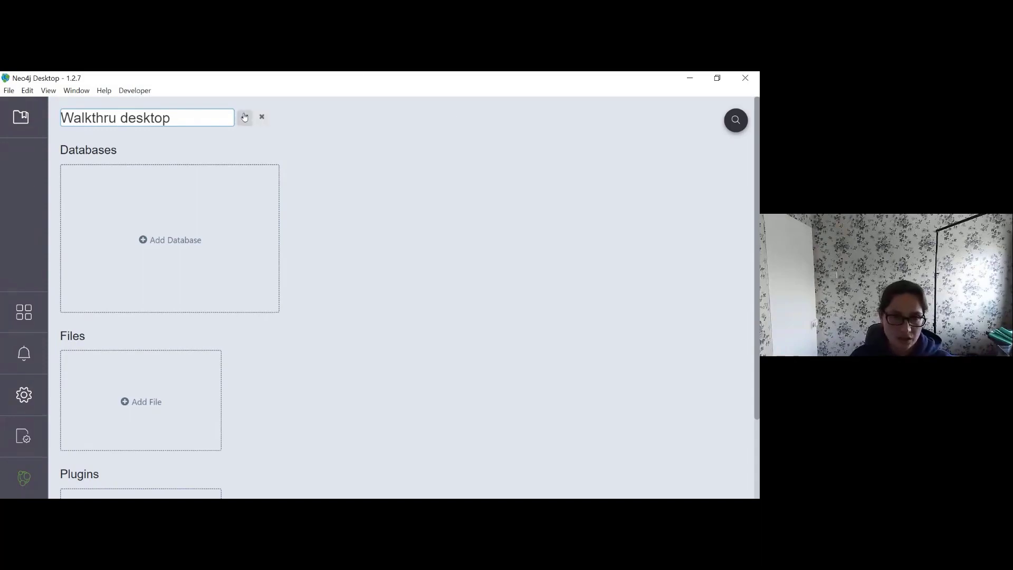
pyautogui.click(245, 117)
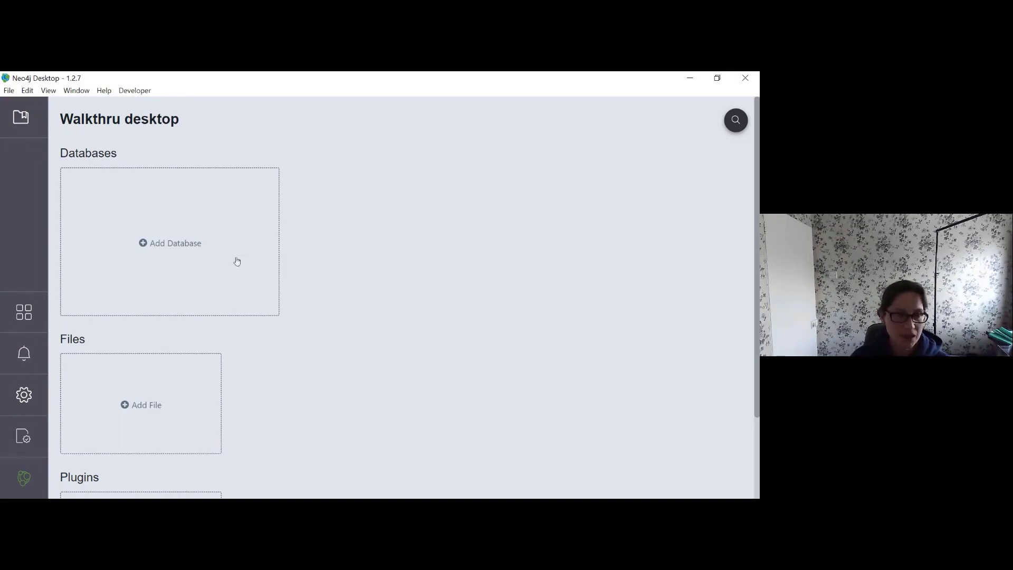
# Step: Bring up the Add Database choices for a local or remote graph
pyautogui.scroll(-1, 357, 241)
pyautogui.scroll(1, 357, 240)
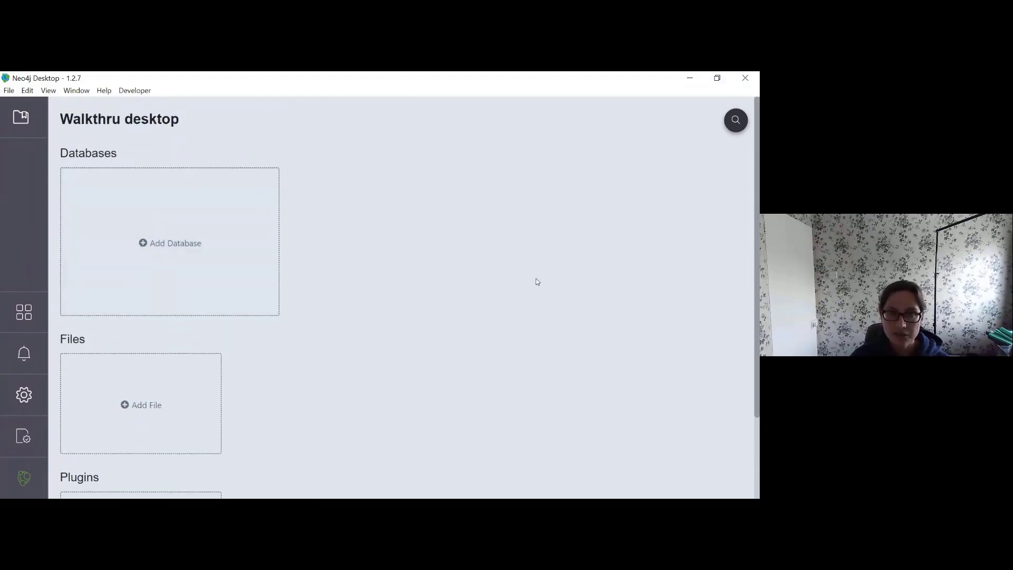
pyautogui.click(183, 250)
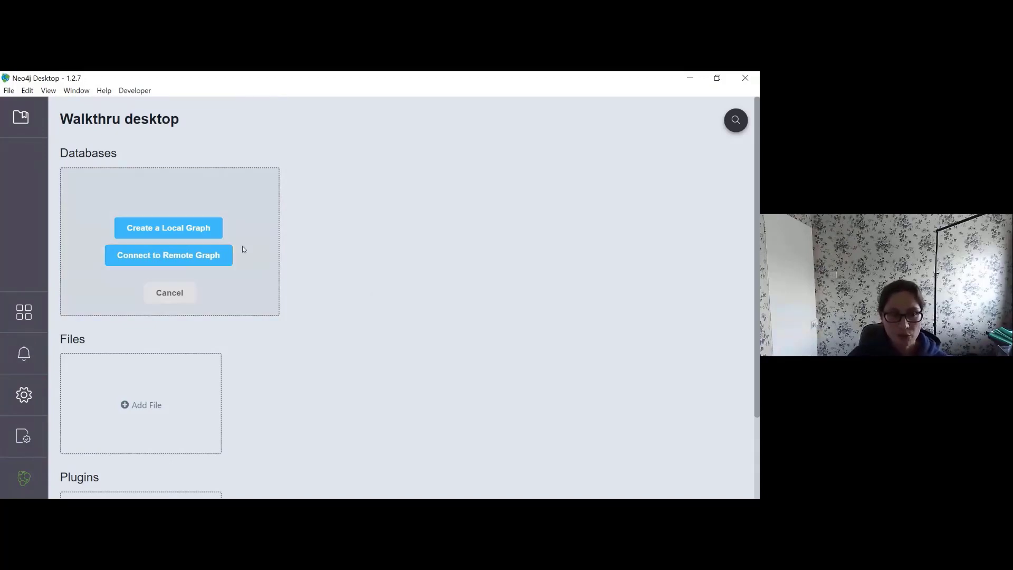
# Step: Create a password-protected local graph named Graph, keeping Neo4j version 4.0.2
pyautogui.click(177, 228)
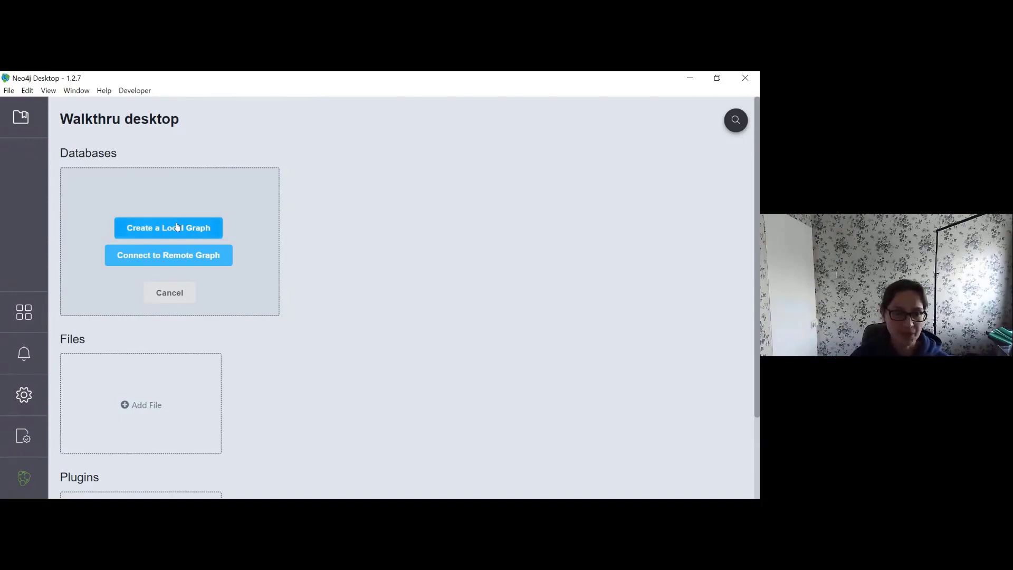
pyautogui.click(173, 238)
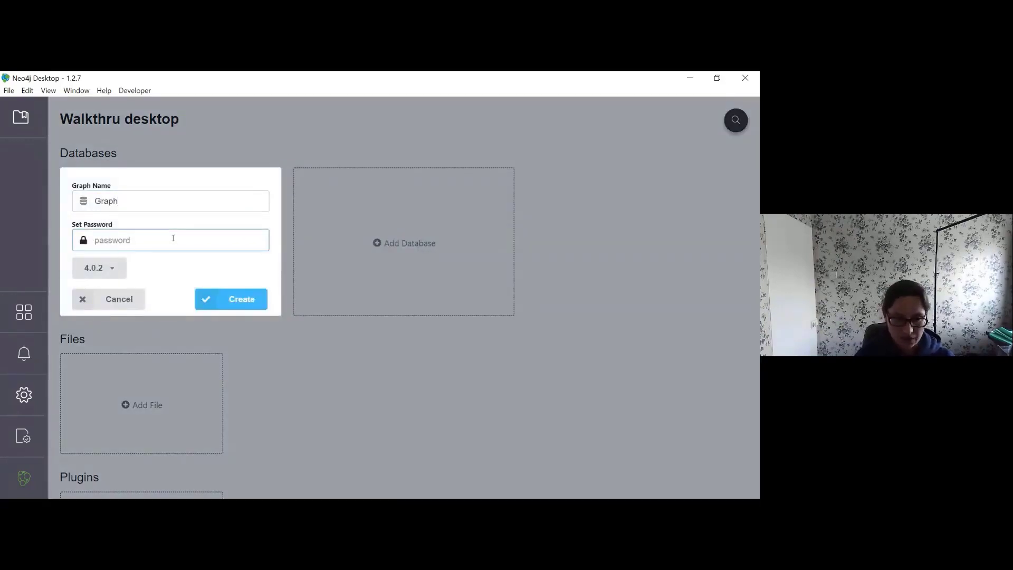
pyautogui.write('testword')
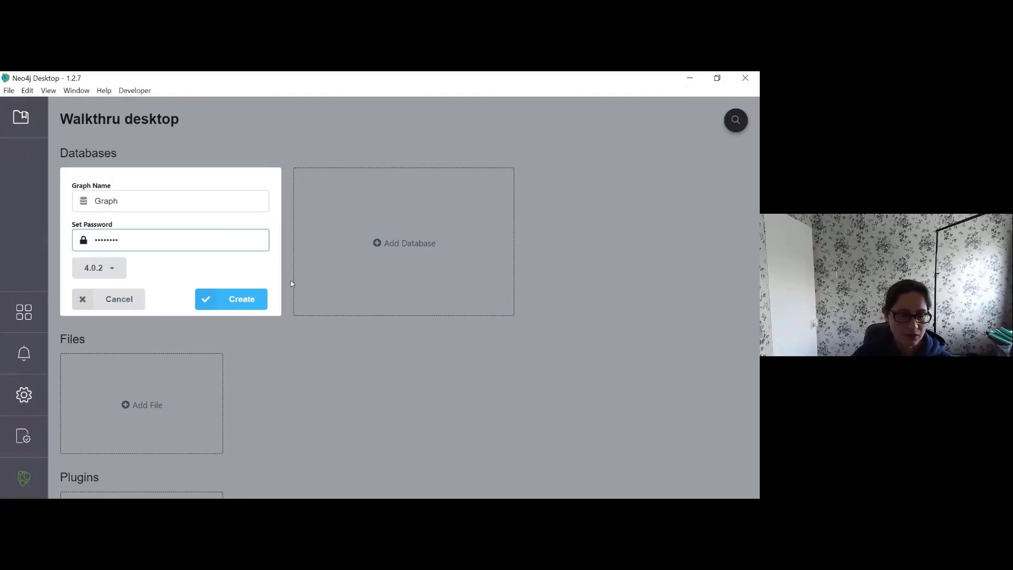
pyautogui.click(107, 273)
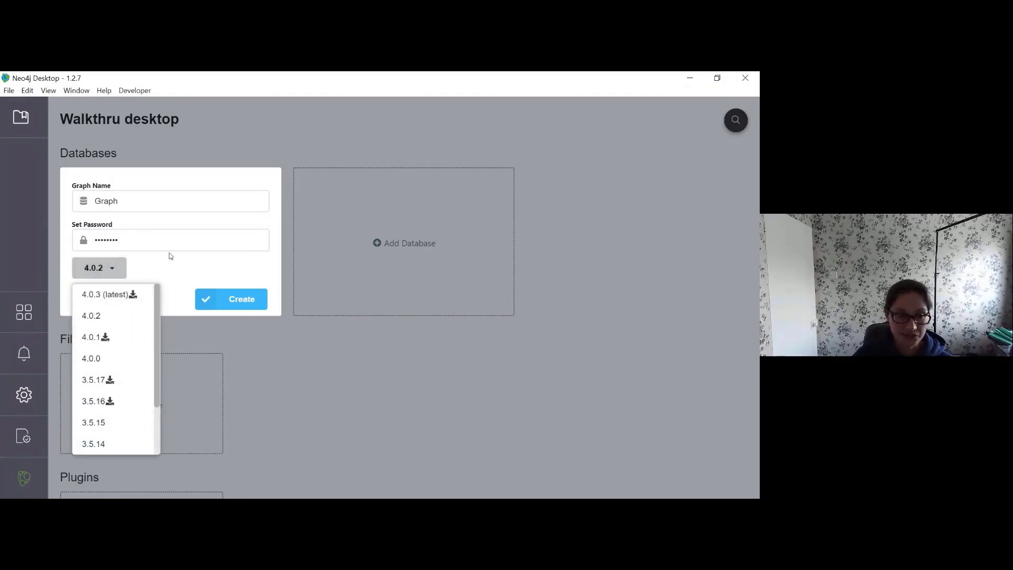
pyautogui.click(185, 265)
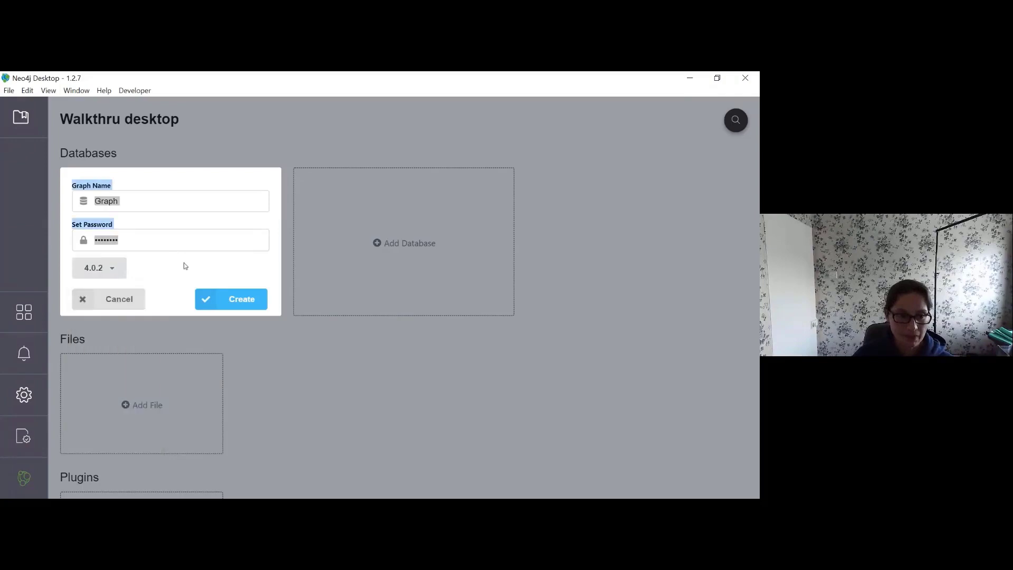
pyautogui.click(148, 244)
pyautogui.click(108, 267)
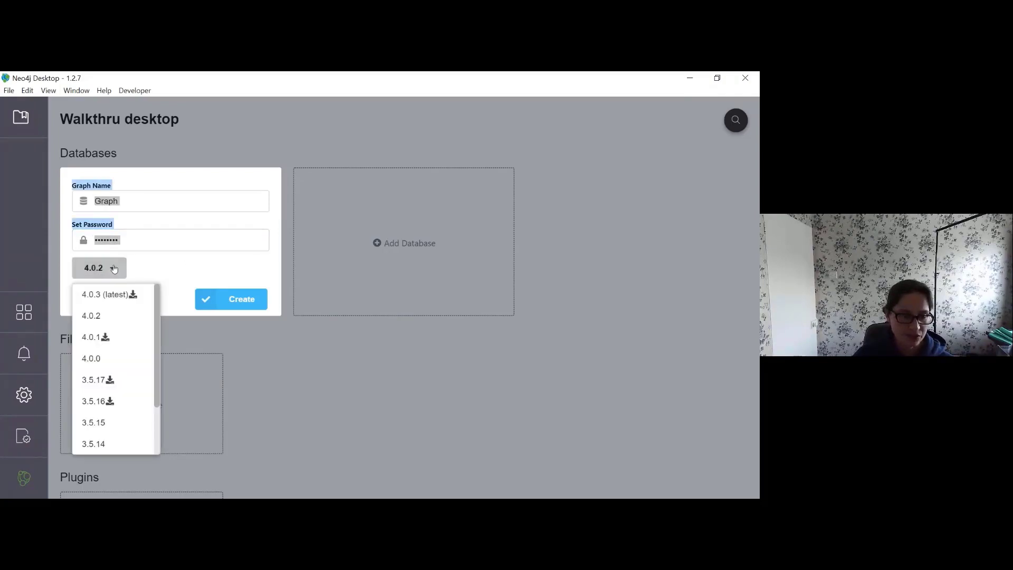
pyautogui.click(198, 260)
pyautogui.click(246, 302)
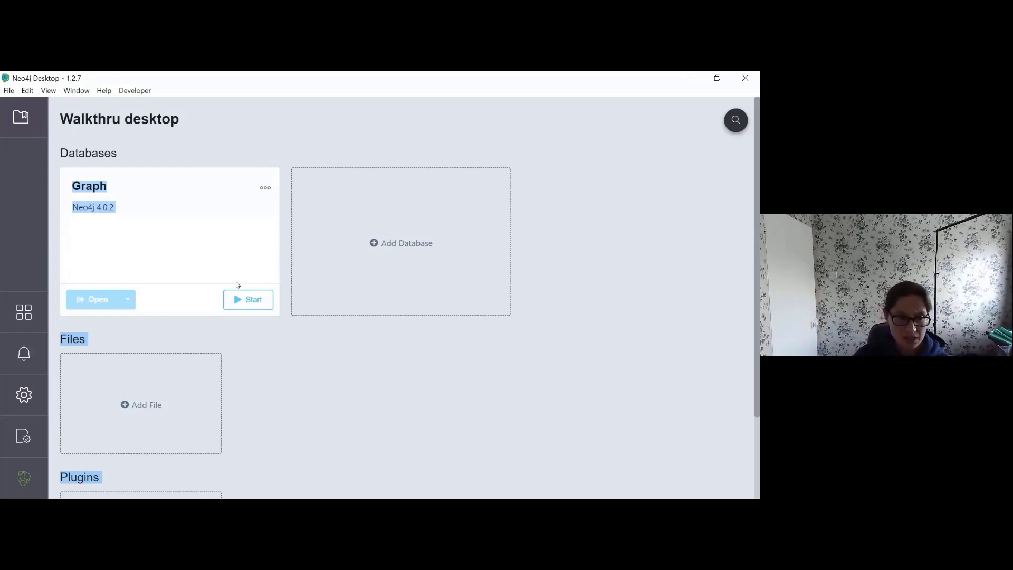
# Step: Open the Graph database's Manage page and view its Logs and neo4j.conf settings
pyautogui.click(206, 231)
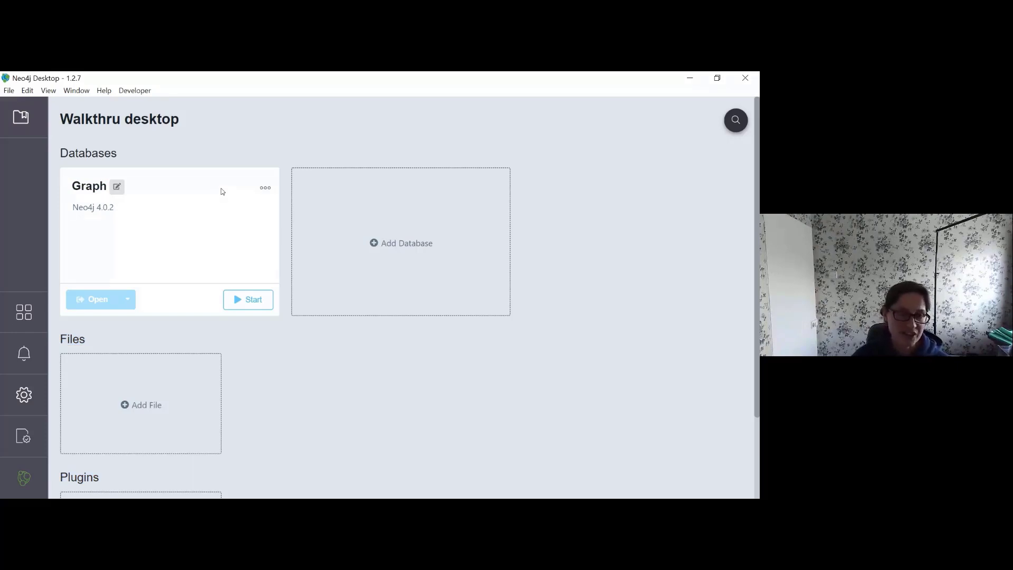
pyautogui.click(266, 189)
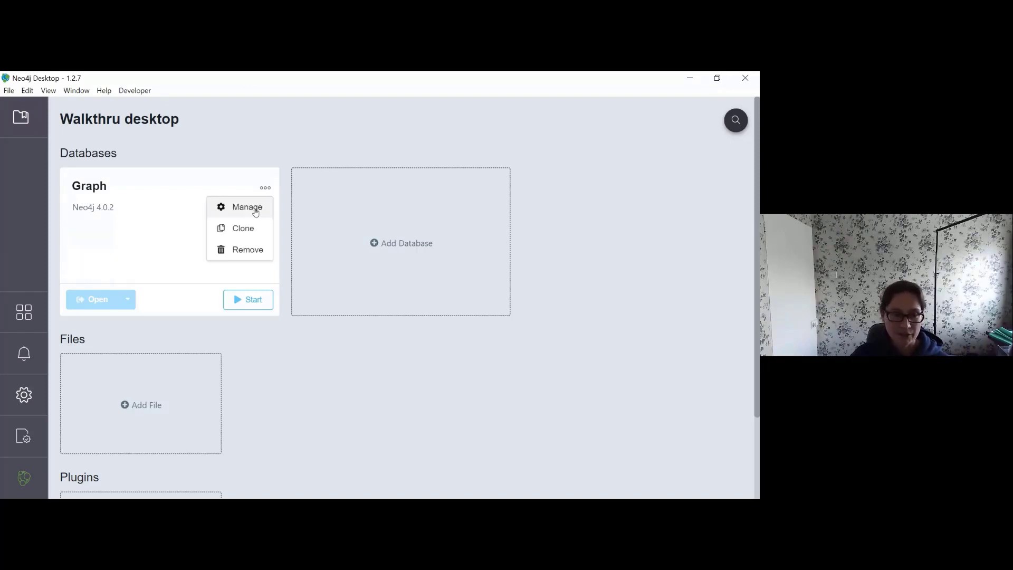
pyautogui.click(256, 211)
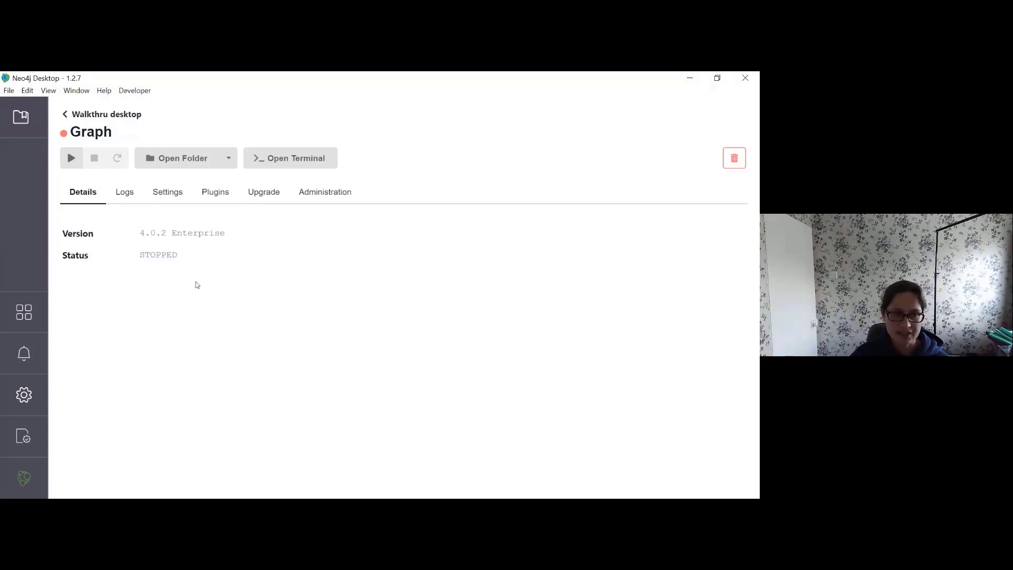
pyautogui.click(131, 195)
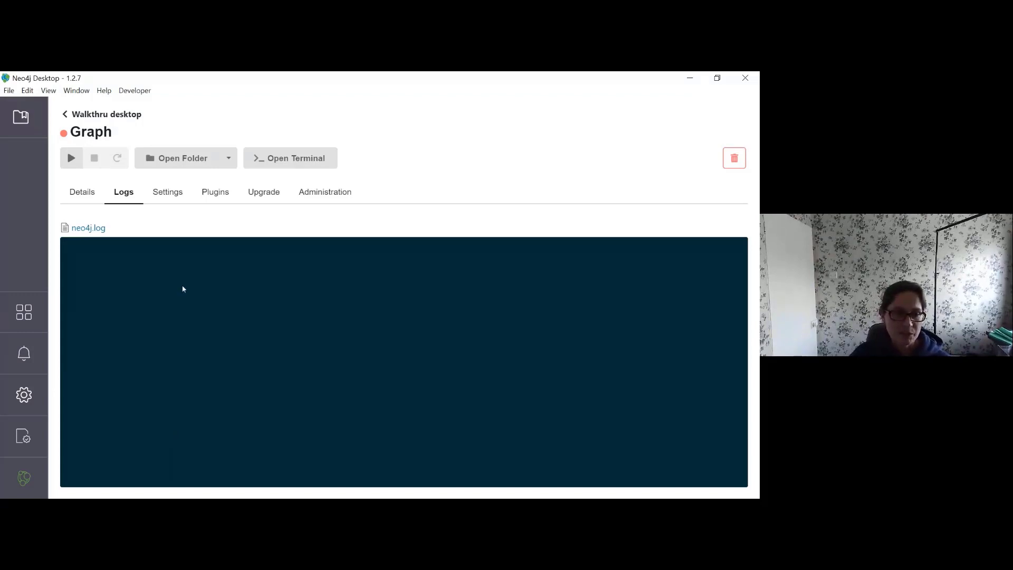
pyautogui.click(167, 191)
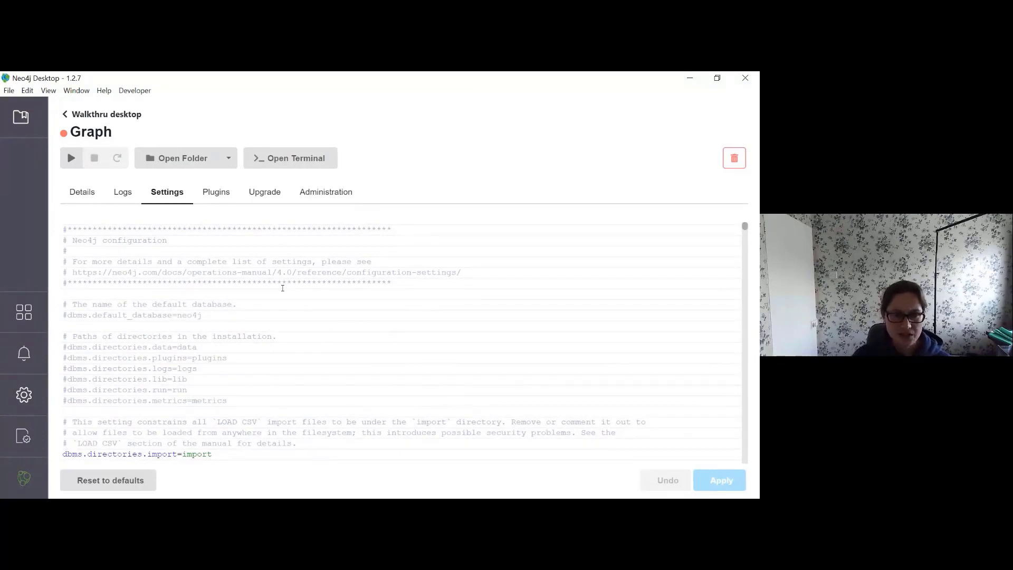
# Step: Check the Graph database's Administration and Upgrade tabs, then list its plugins like APOC and GraphQL
pyautogui.scroll(-5, 283, 288)
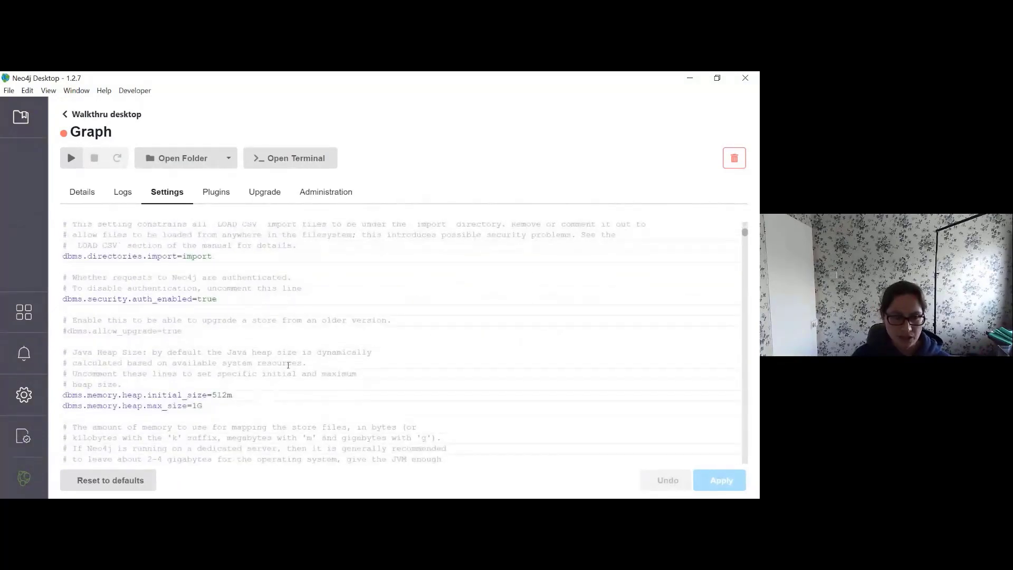
pyautogui.scroll(4, 290, 359)
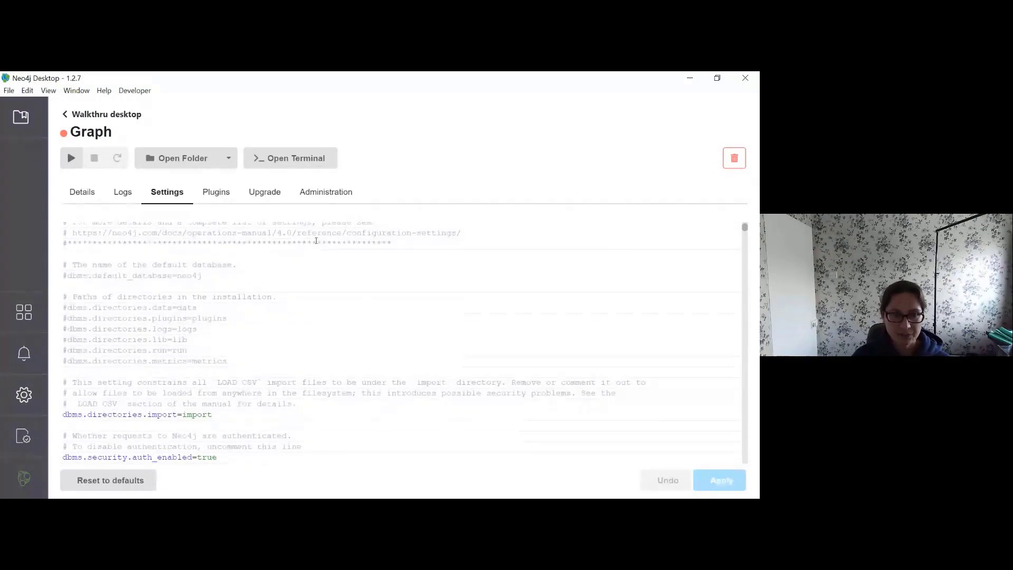
pyautogui.click(320, 196)
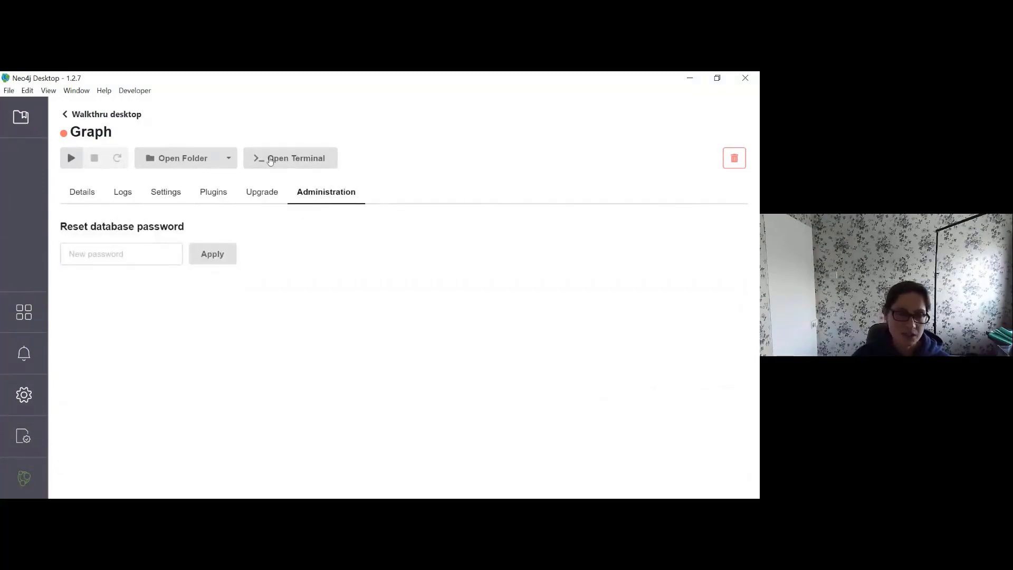
pyautogui.click(274, 195)
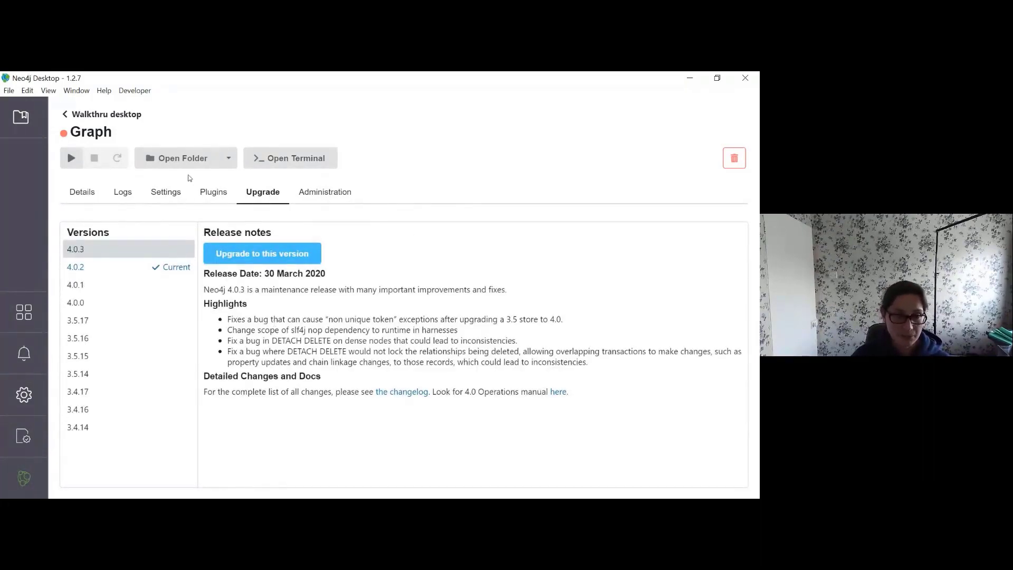
pyautogui.click(207, 192)
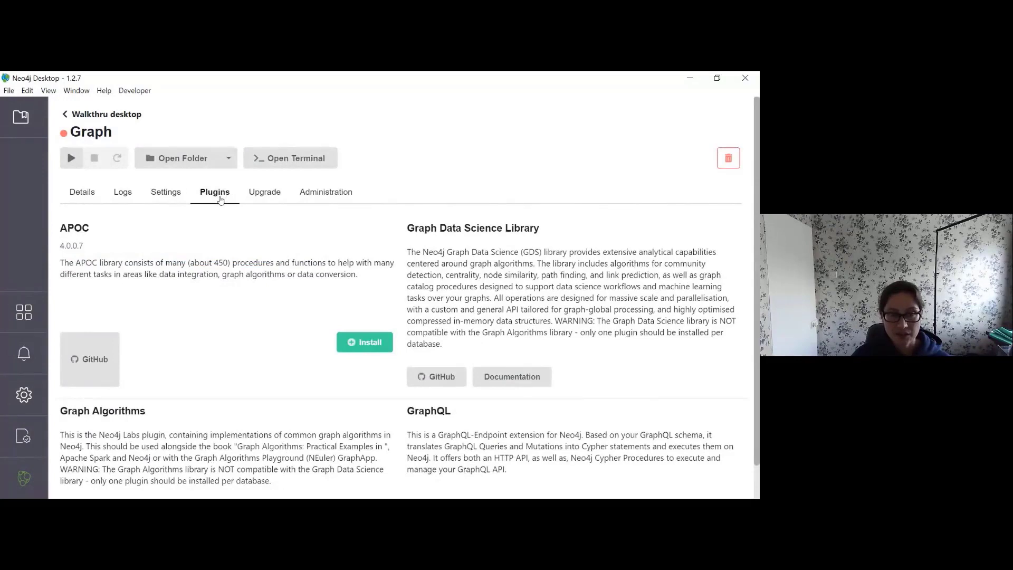
# Step: View Walkthru desktop's Add Plugin list, then reopen the Graph database's Manage page
pyautogui.scroll(-1, 236, 241)
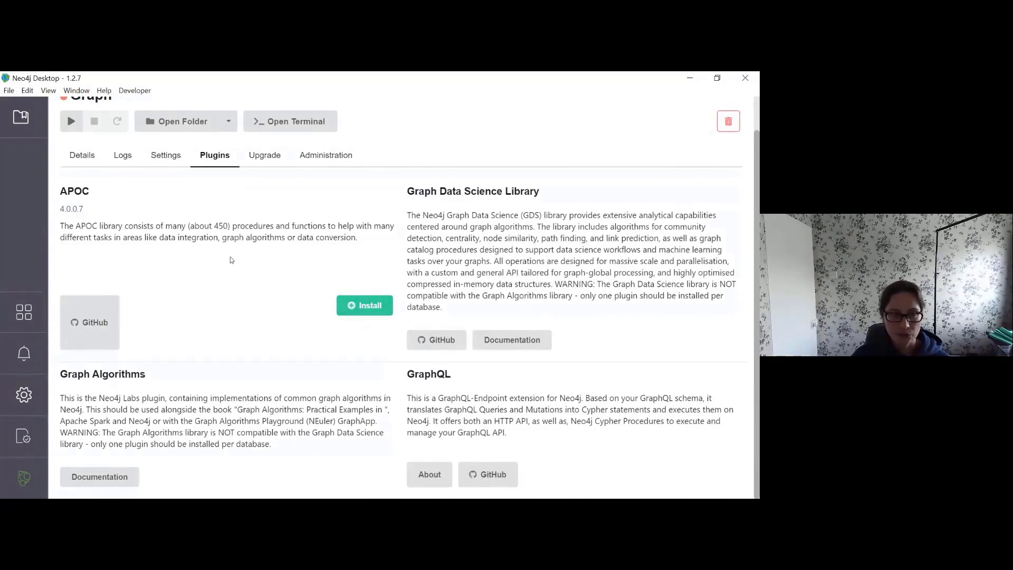
pyautogui.scroll(1, 225, 262)
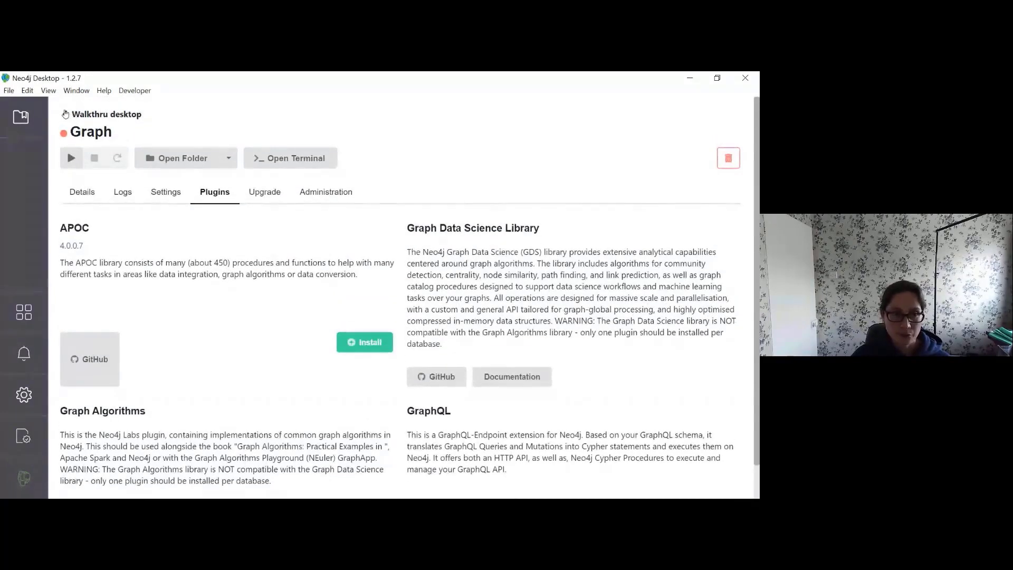
pyautogui.click(64, 114)
pyautogui.scroll(-3, 296, 285)
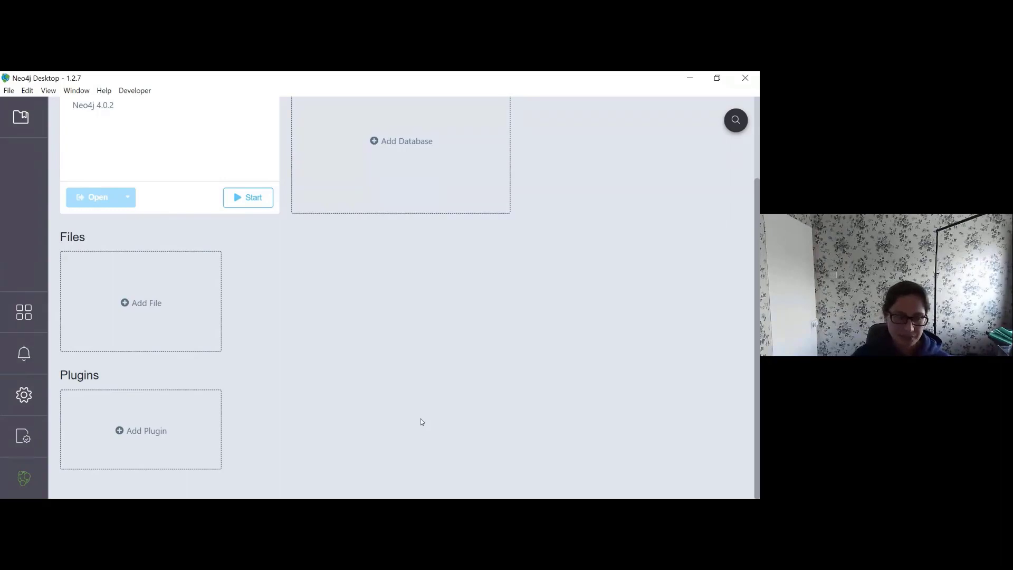
pyautogui.click(147, 439)
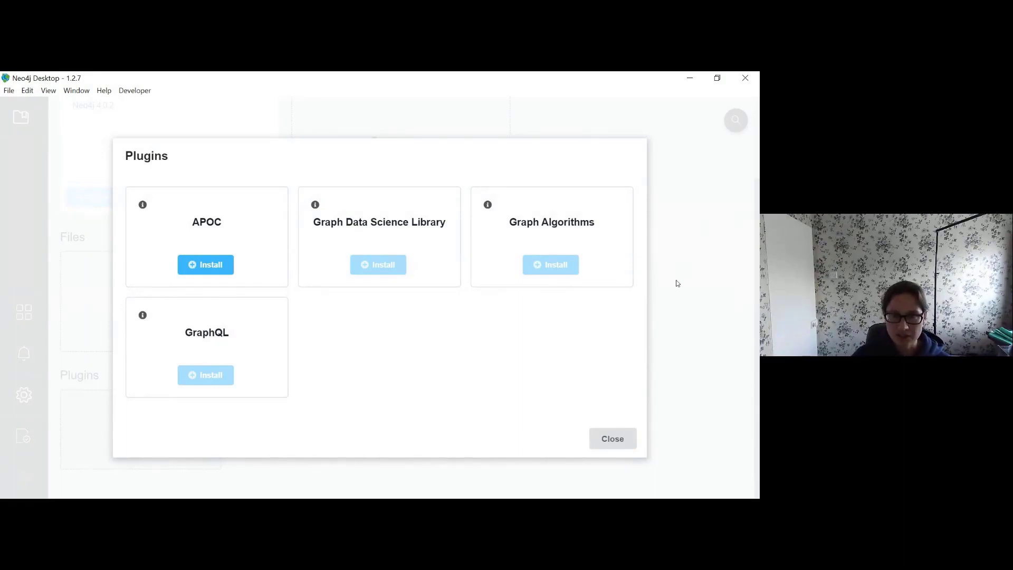
pyautogui.click(613, 438)
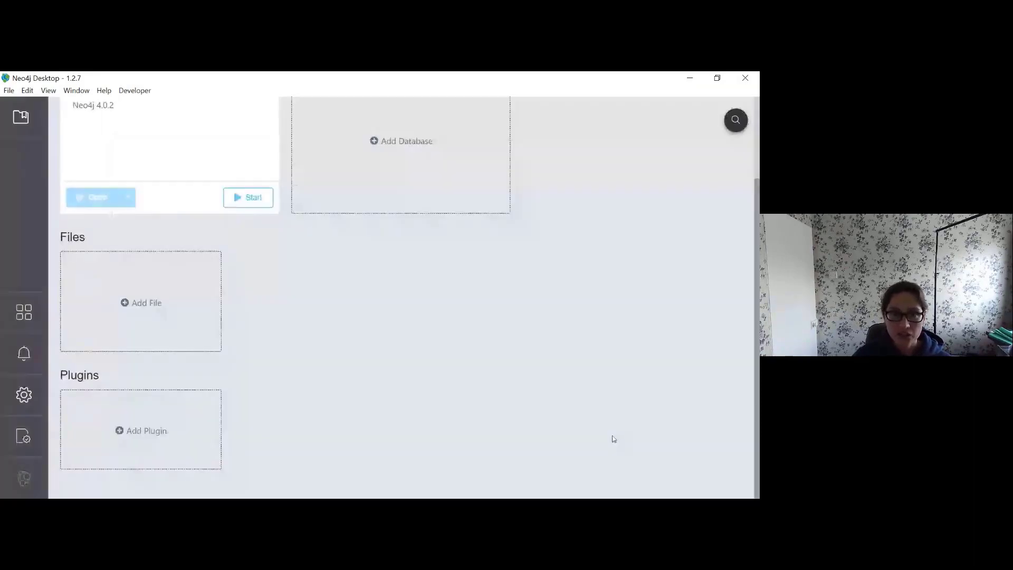
pyautogui.scroll(3, 461, 344)
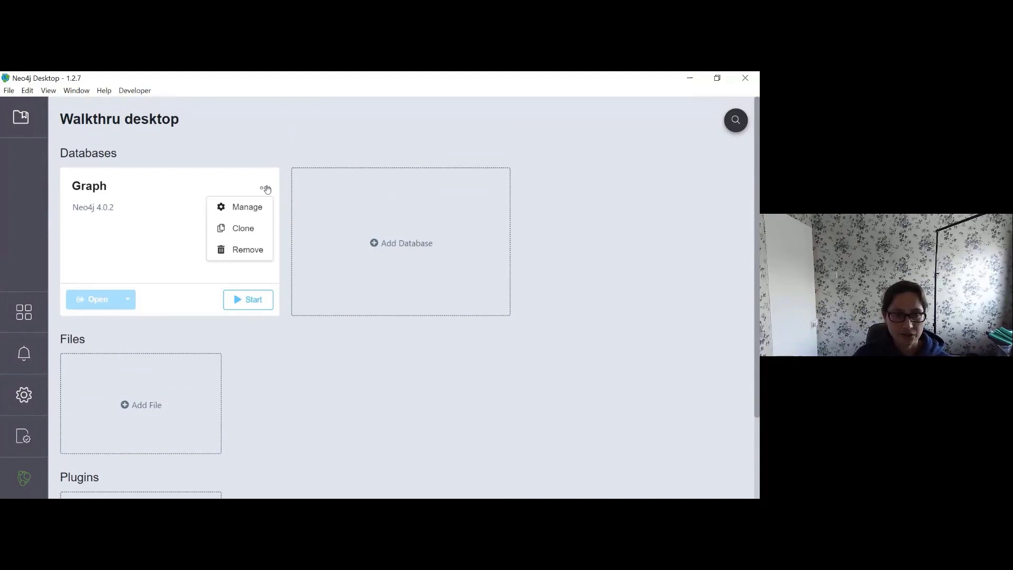
pyautogui.click(248, 212)
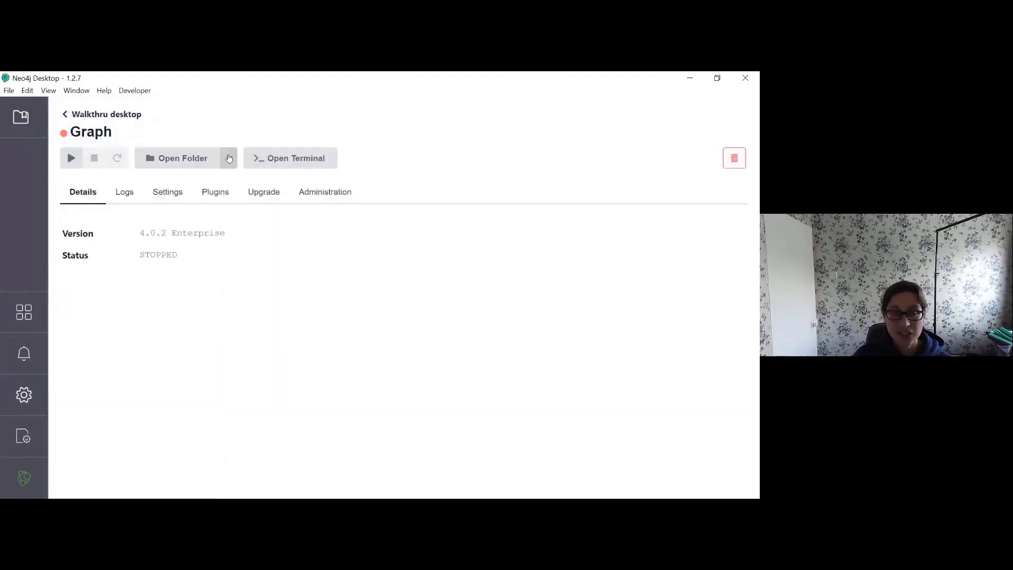
# Step: Open the Graph database's Plugins folder on disk from the Open Folder dropdown
pyautogui.click(230, 157)
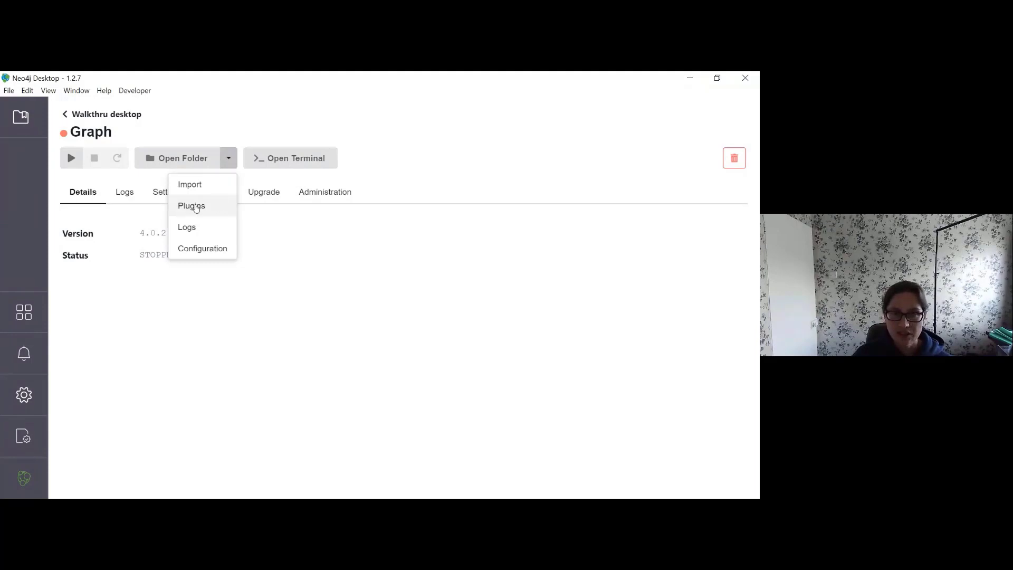
pyautogui.click(195, 208)
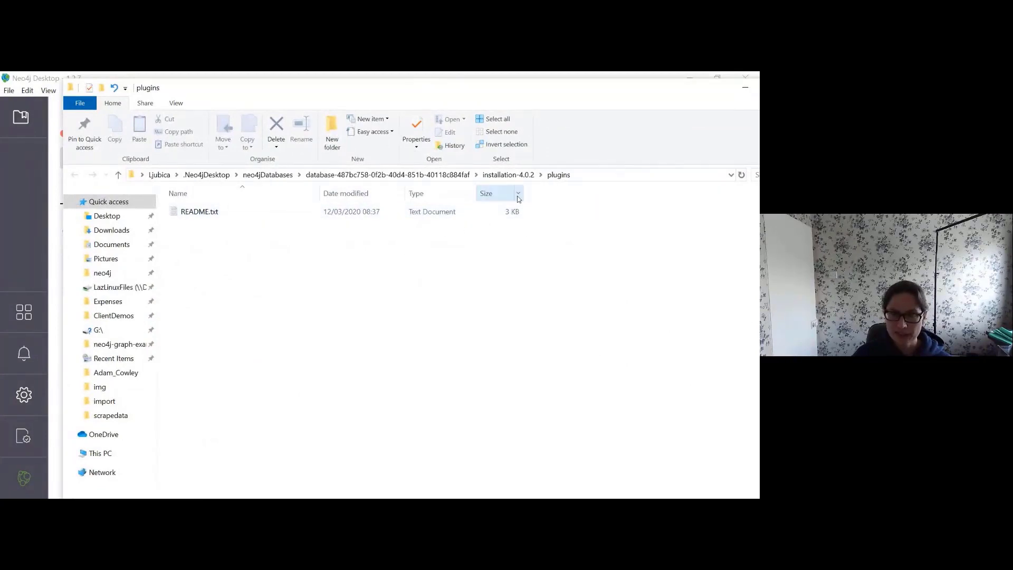
# Step: Browse into installation-4.0.2\bin to see the neo4j and cypher-shell scripts, then close File Explorer
pyautogui.click(422, 175)
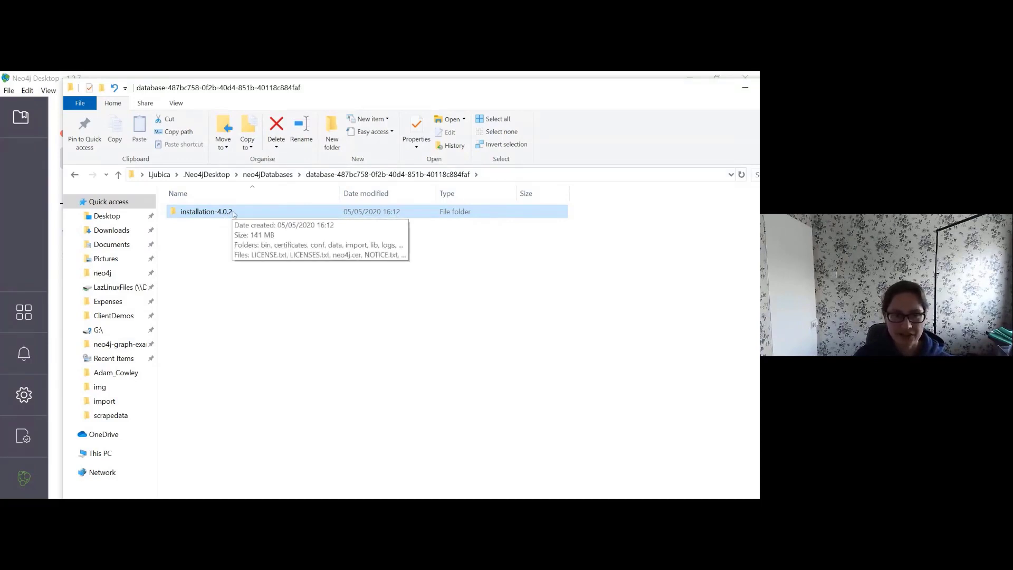
pyautogui.doubleClick(202, 211)
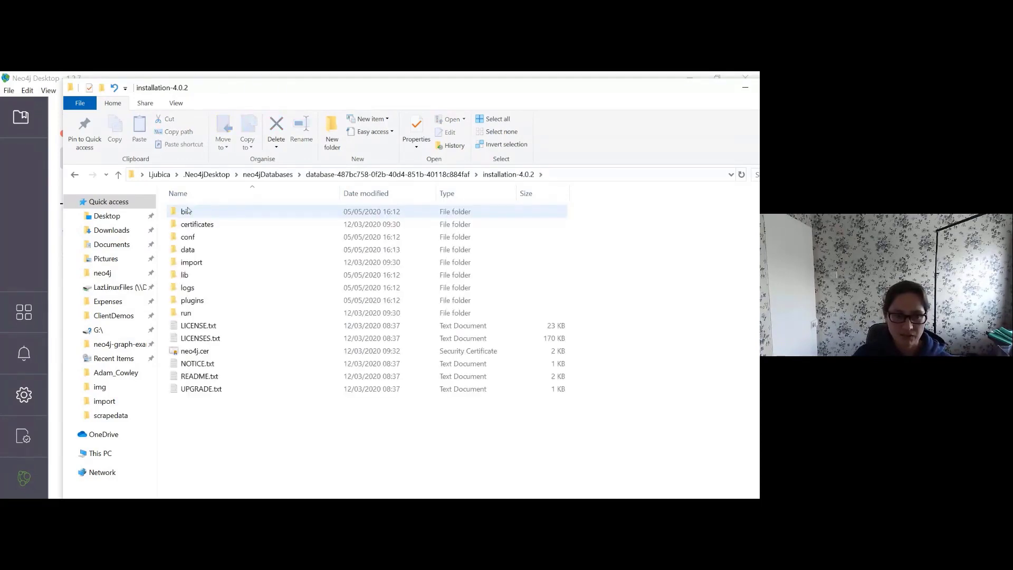
pyautogui.doubleClick(185, 211)
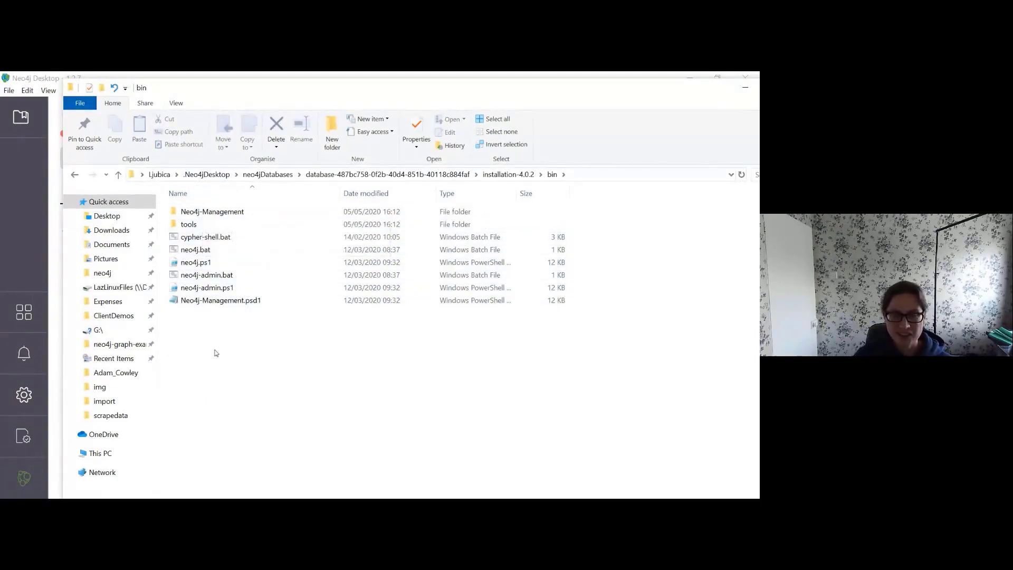
pyautogui.click(564, 175)
pyautogui.click(212, 150)
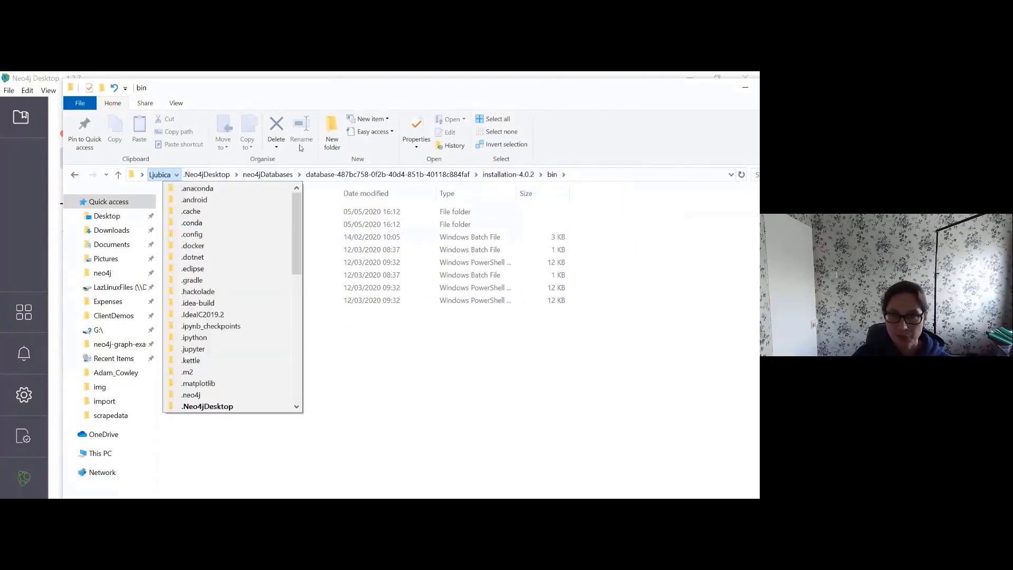
pyautogui.moveTo(677, 92); pyautogui.dragTo(614, 105)
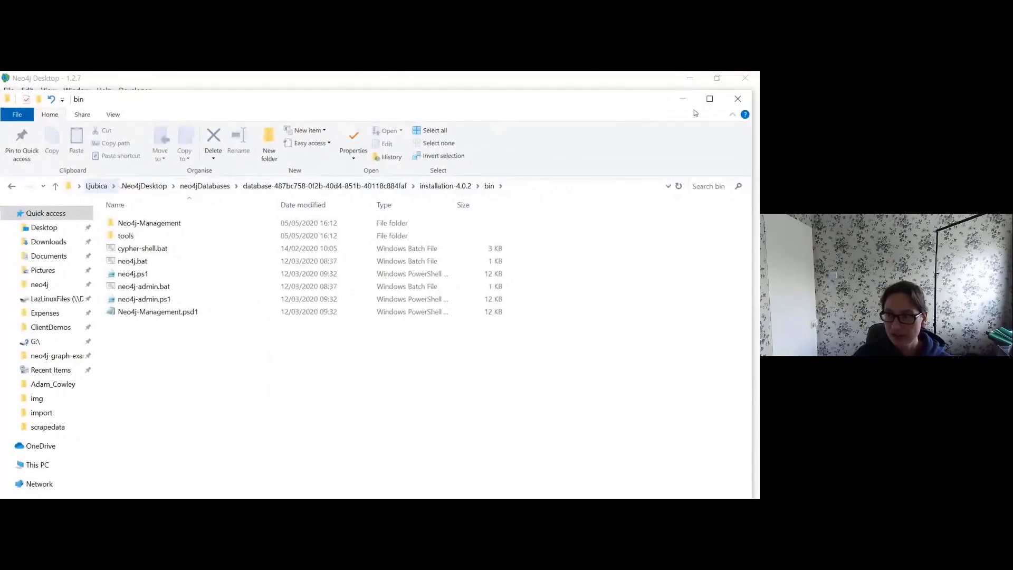
pyautogui.click(739, 100)
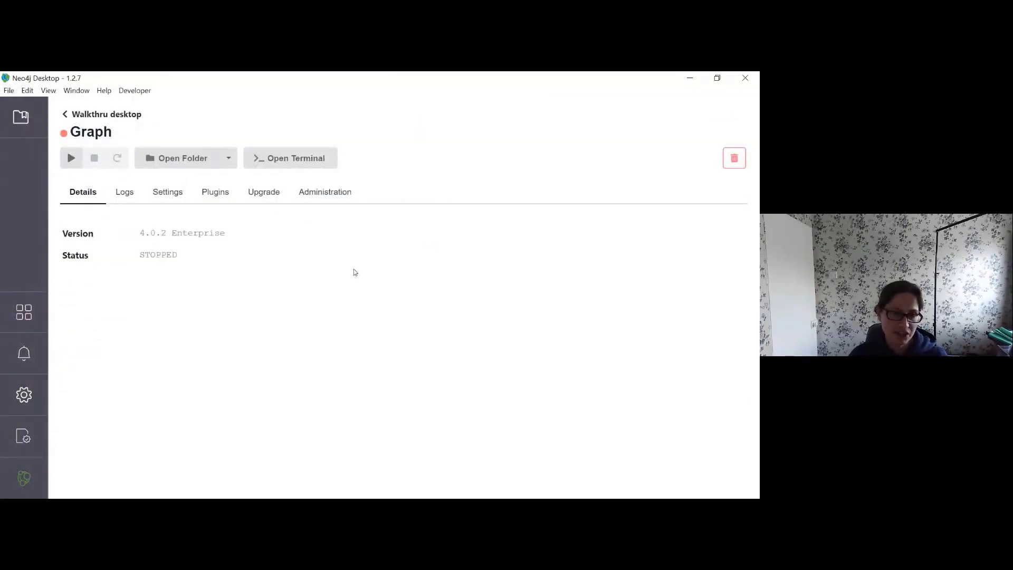
# Step: Dismiss the Open Folder list, go back to the Walkthru desktop project page, and scroll through it
pyautogui.click(228, 158)
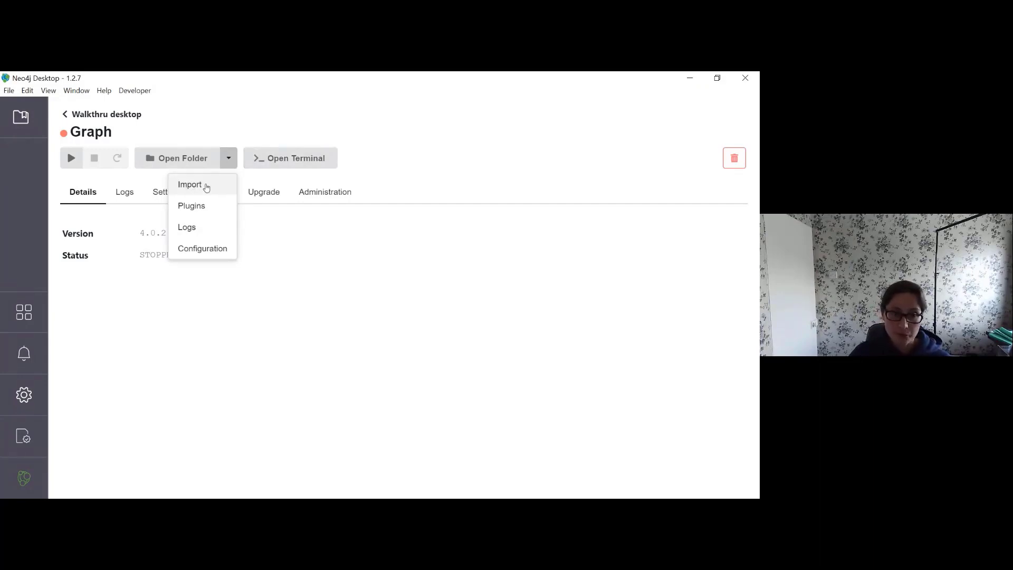
pyautogui.click(432, 335)
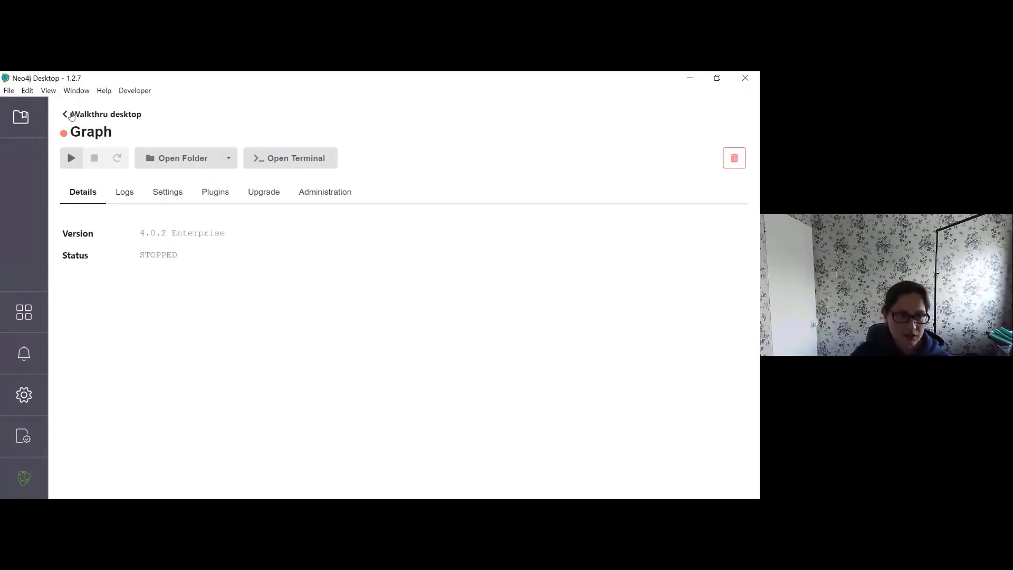
pyautogui.click(72, 115)
pyautogui.scroll(-2, 302, 346)
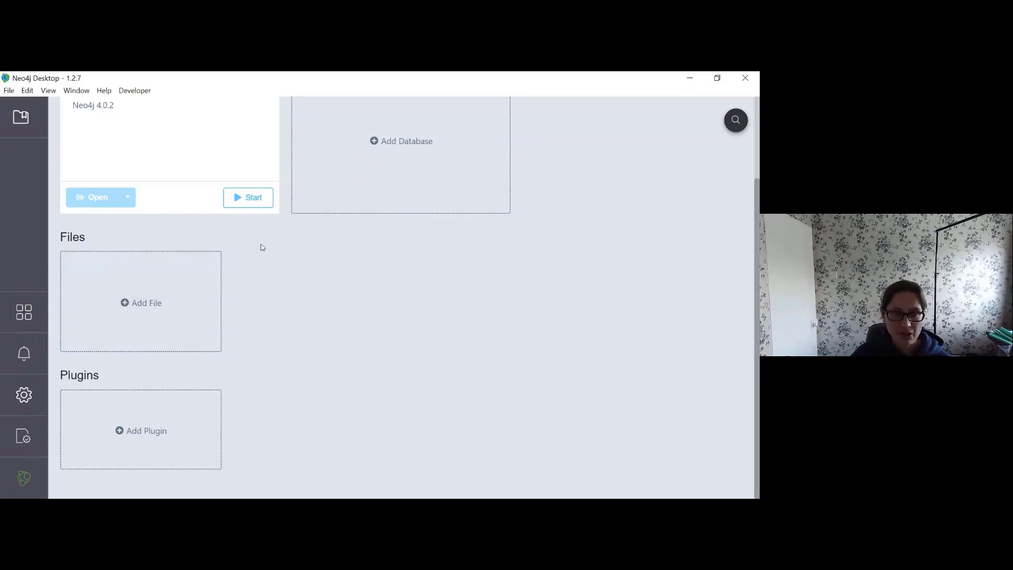
pyautogui.scroll(2, 391, 346)
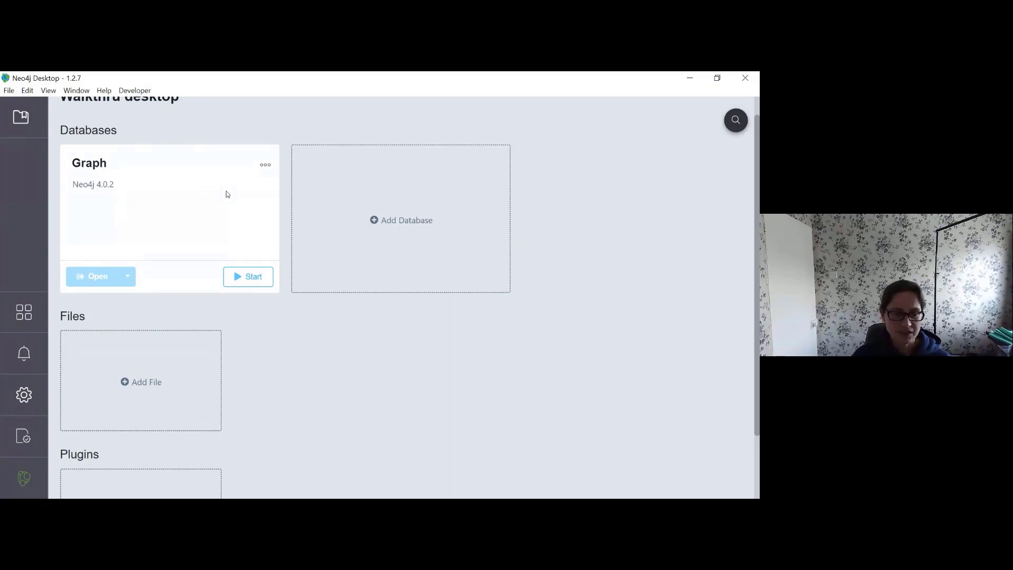
# Step: Start the local Graph database and bring up the Add Database choices
pyautogui.click(253, 280)
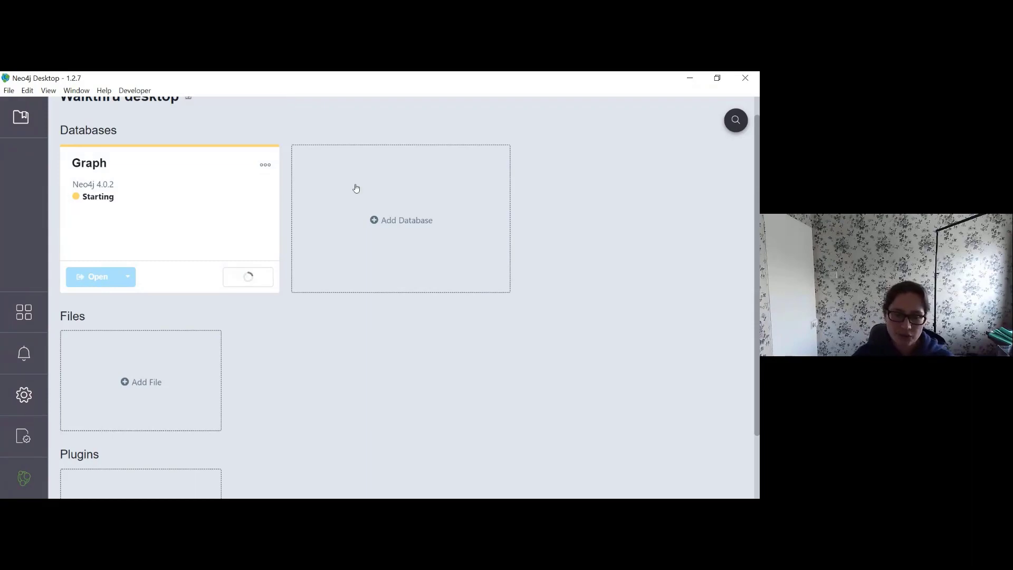
pyautogui.click(400, 218)
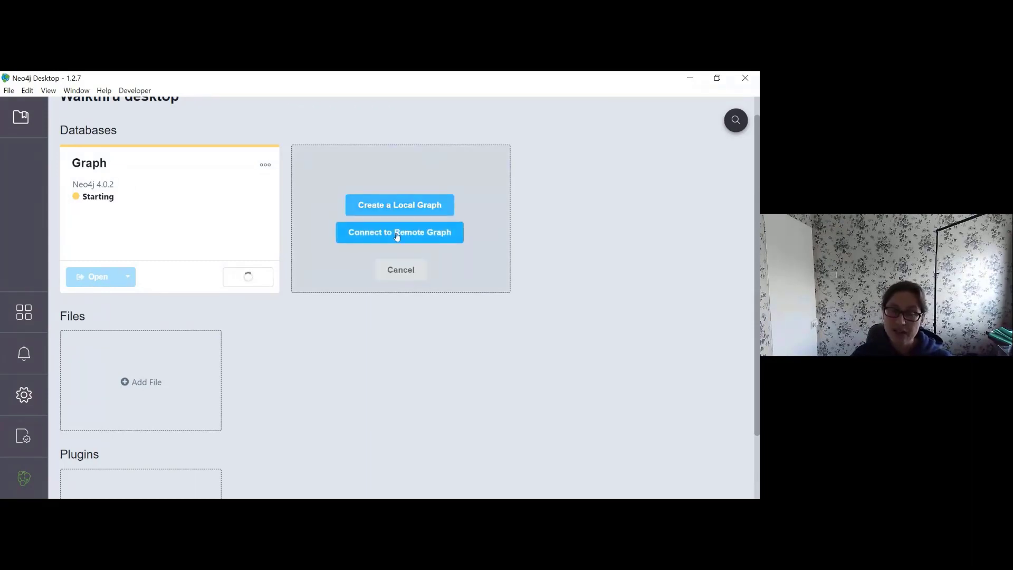
# Step: Choose Connect to Remote Graph and copy the Aura database's connection URI from the browser
pyautogui.click(397, 235)
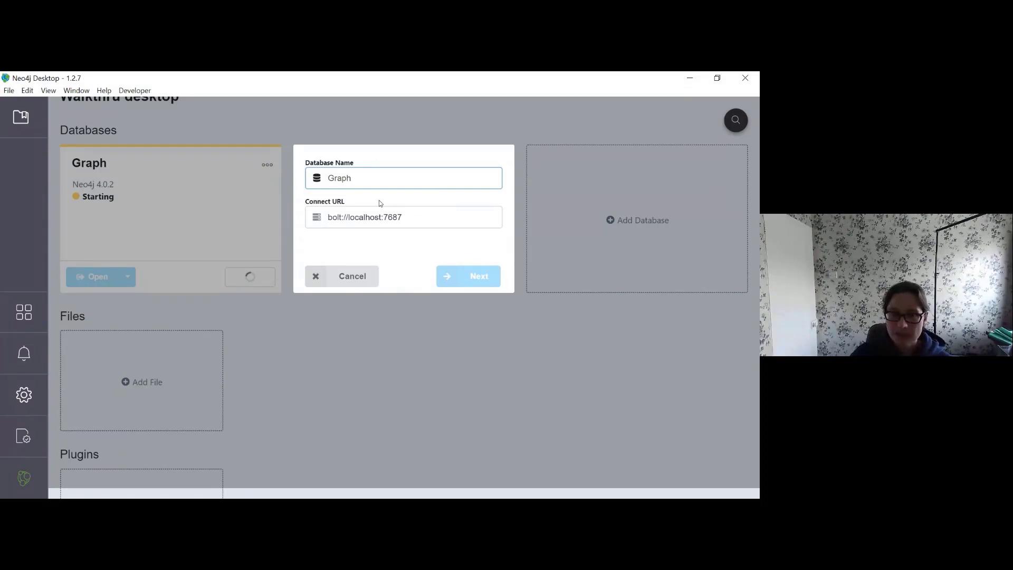
pyautogui.click(717, 77)
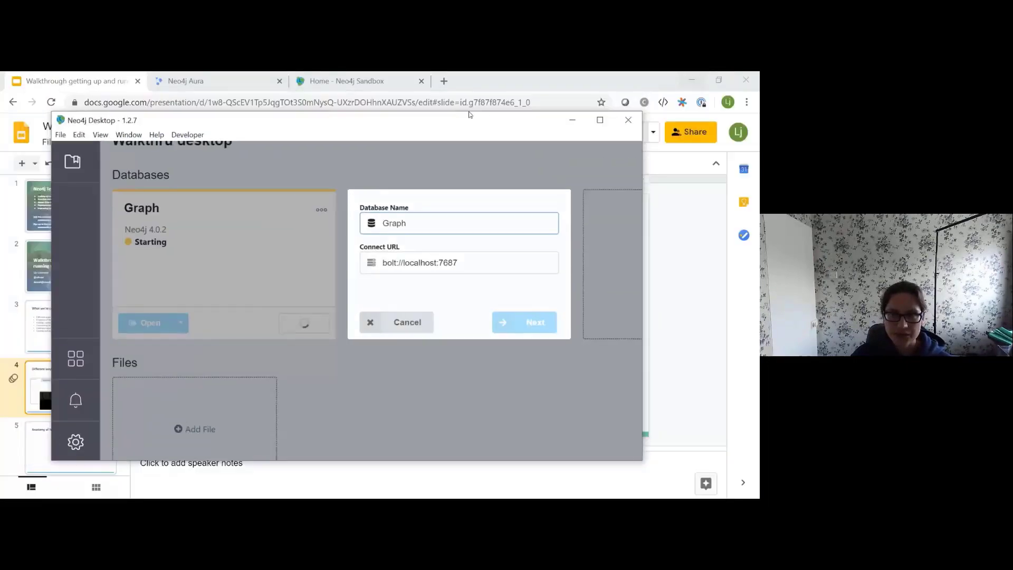
pyautogui.click(217, 85)
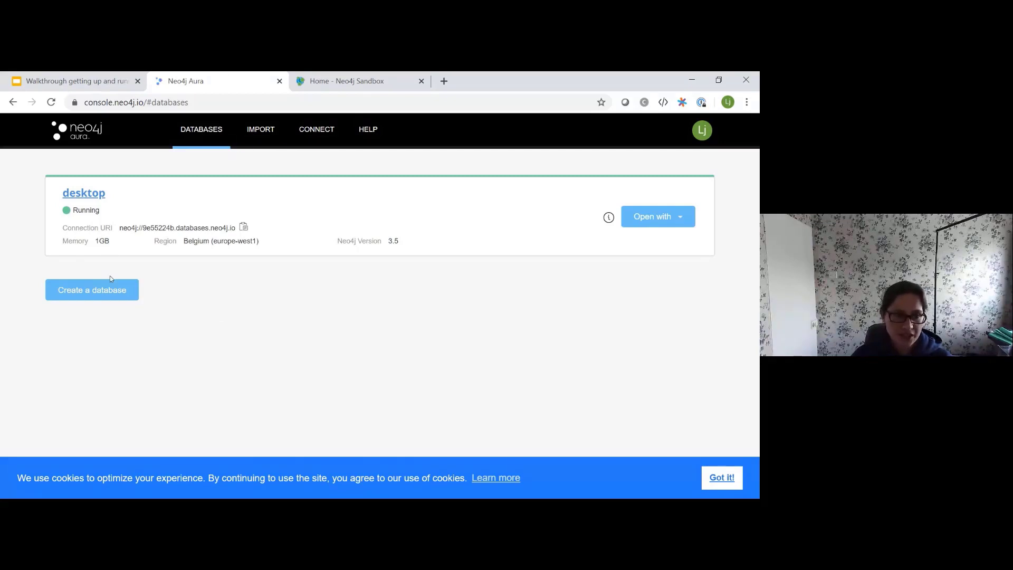
pyautogui.click(243, 228)
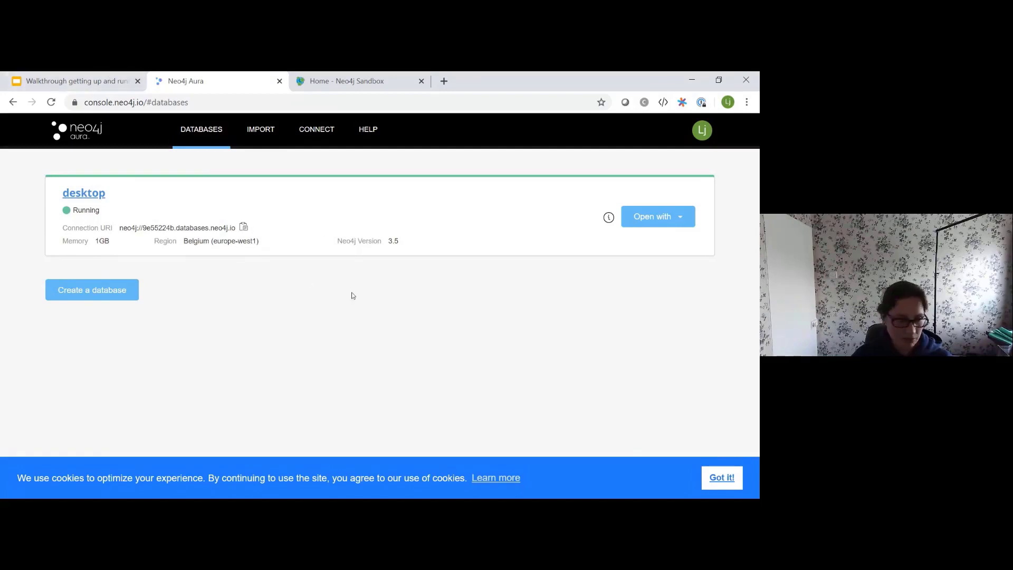
pyautogui.hotkey('alt', 'Tab')
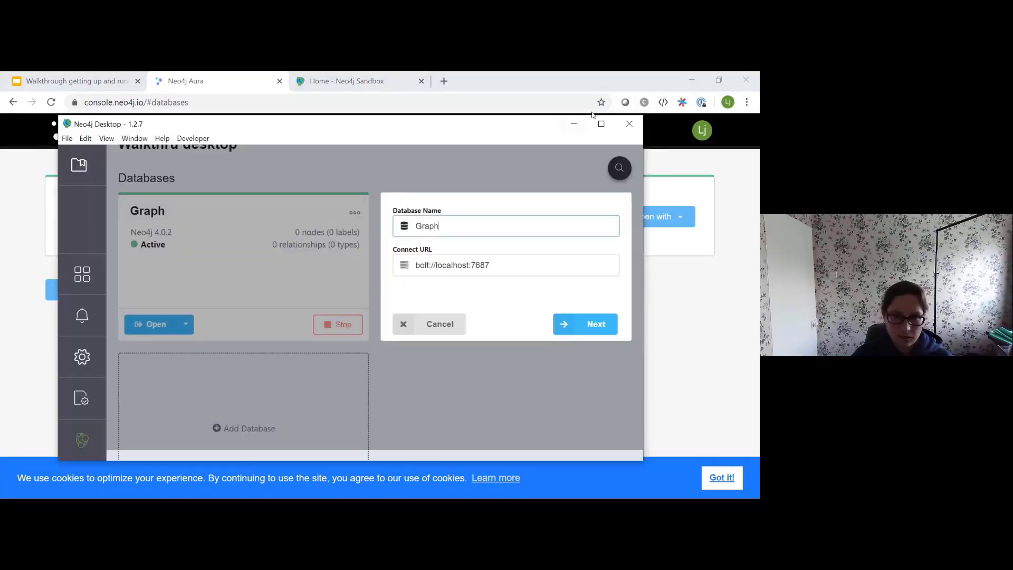
# Step: Replace the bolt://localhost:7687 connect URL with the pasted Aura neo4j:// URI
pyautogui.click(592, 331)
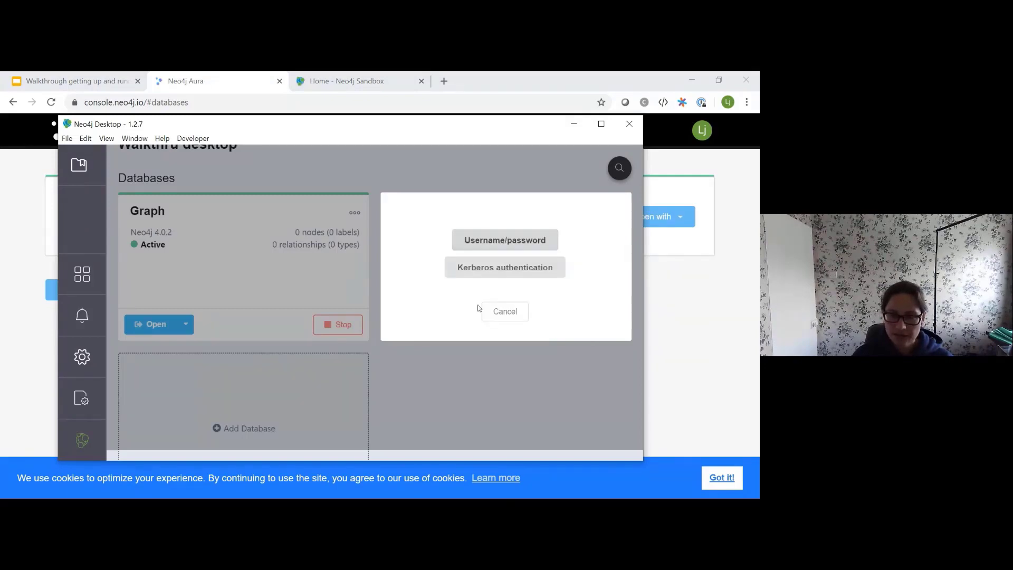
pyautogui.click(500, 311)
pyautogui.tripleClick(491, 268)
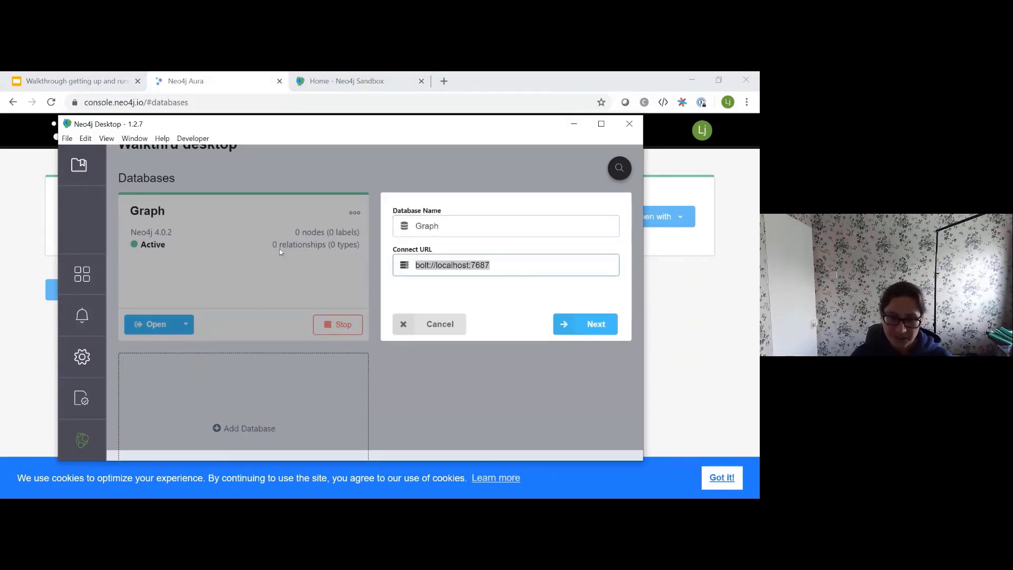
pyautogui.hotkey('ctrl', 'v')
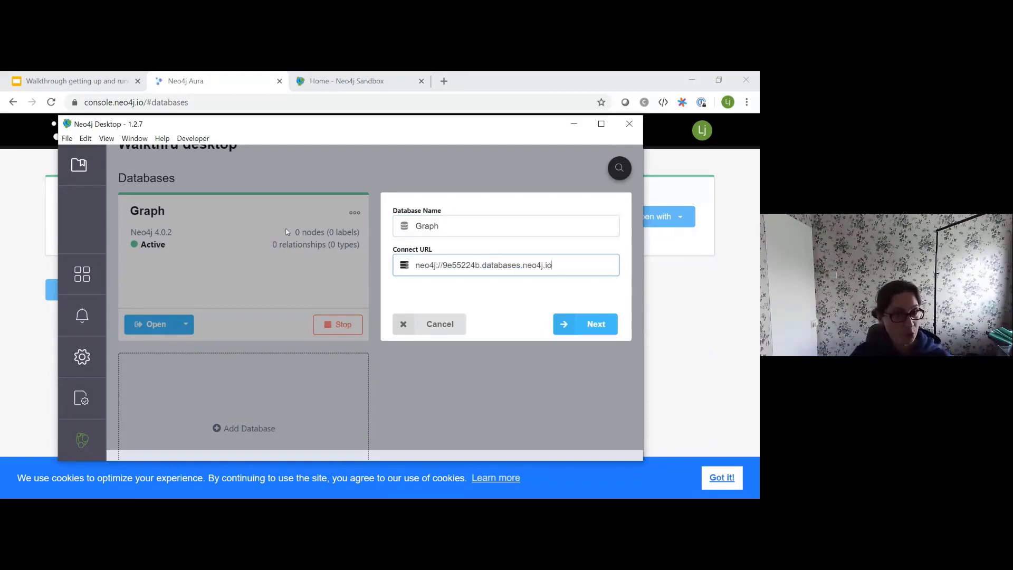
pyautogui.click(595, 327)
# Step: Authenticate as user neo4j with the pasted password, enable encryption, and save the remote Graph
pyautogui.click(514, 240)
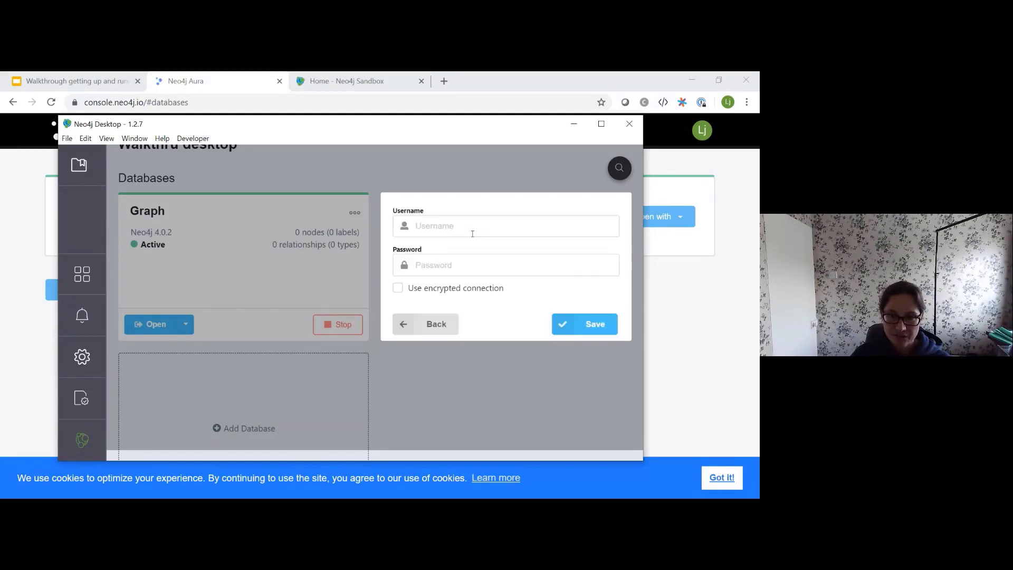
pyautogui.write('neo4j')
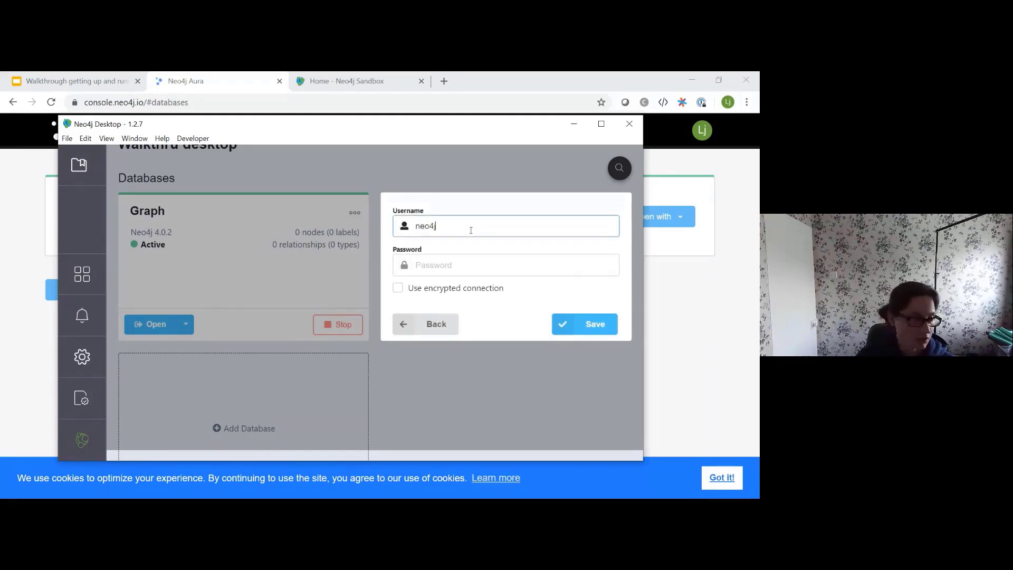
pyautogui.hotkey('alt', 'Tab')
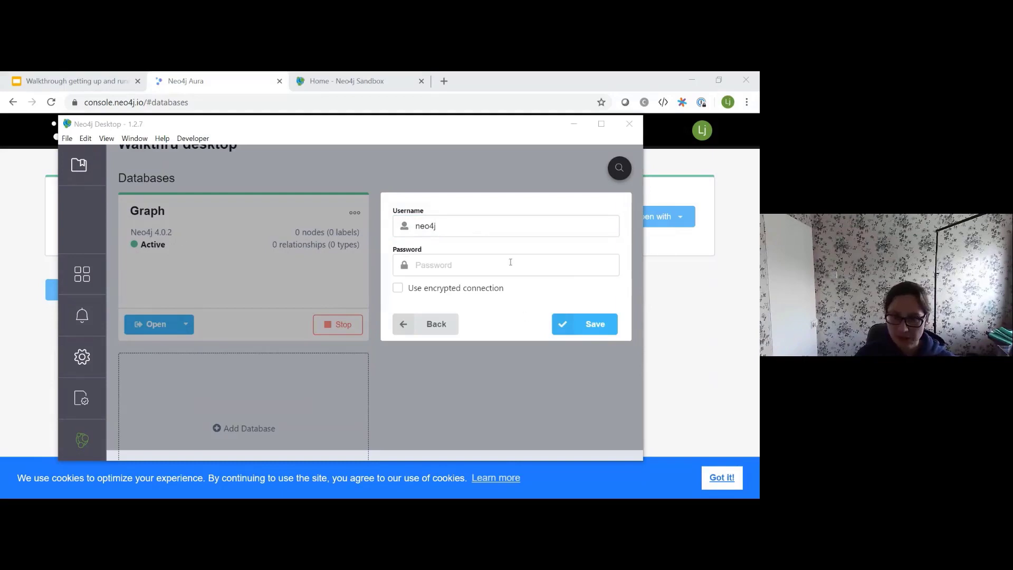
pyautogui.click(422, 265)
pyautogui.hotkey('ctrl', 'v')
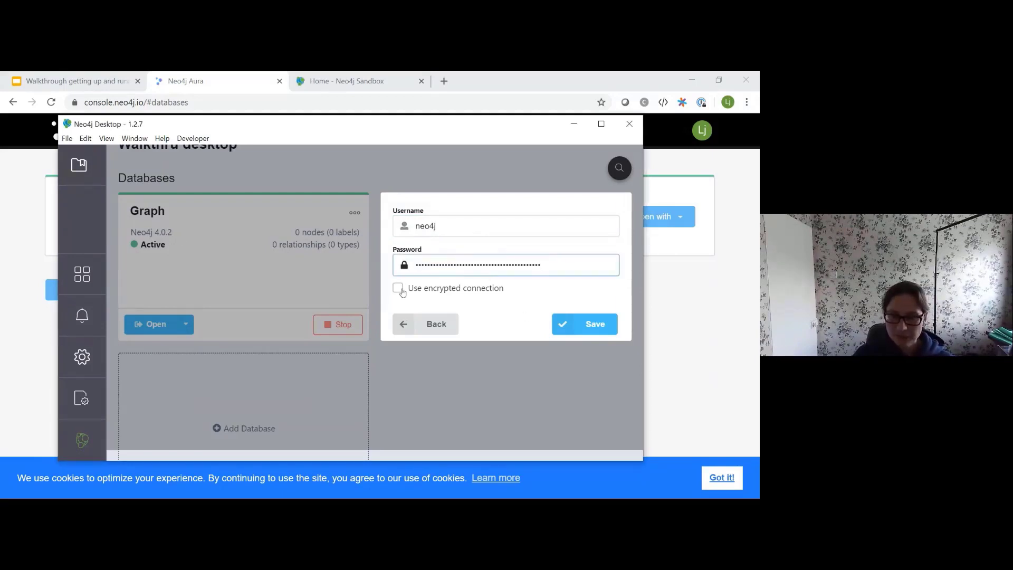
pyautogui.click(400, 288)
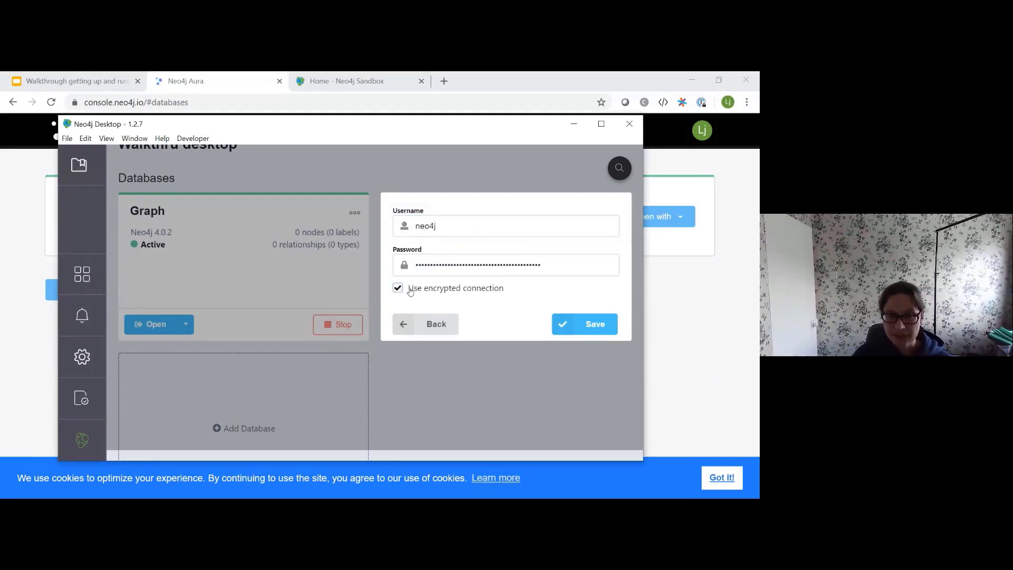
pyautogui.click(602, 322)
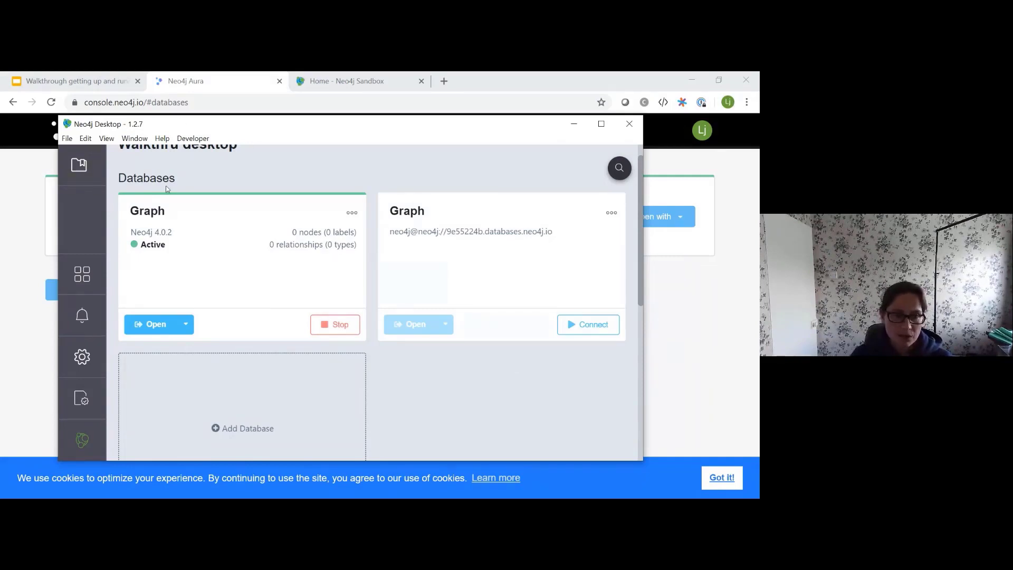
# Step: Maximize Neo4j Desktop and close the Neo4j Browser window for the local Graph
pyautogui.click(601, 124)
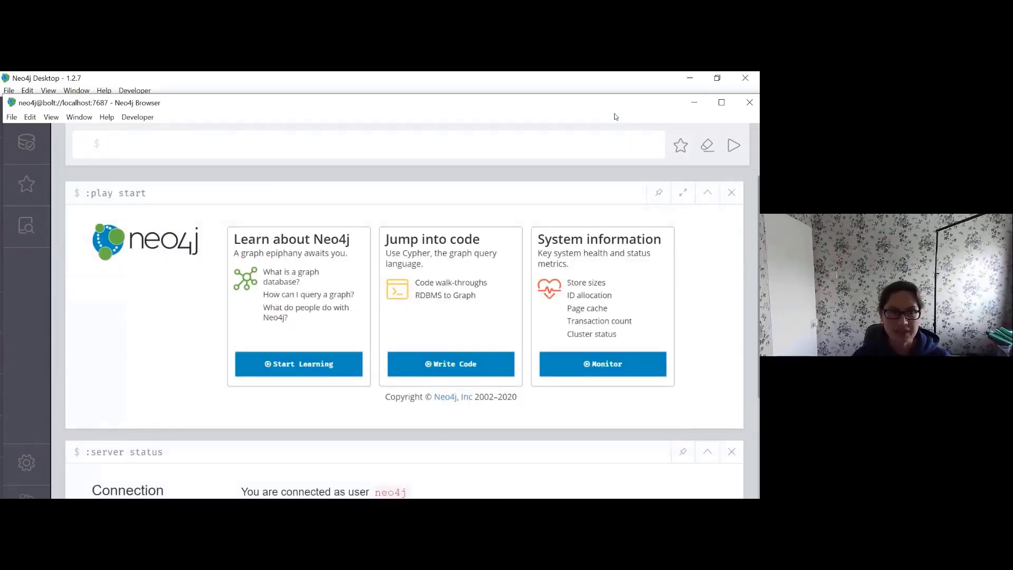
pyautogui.click(748, 106)
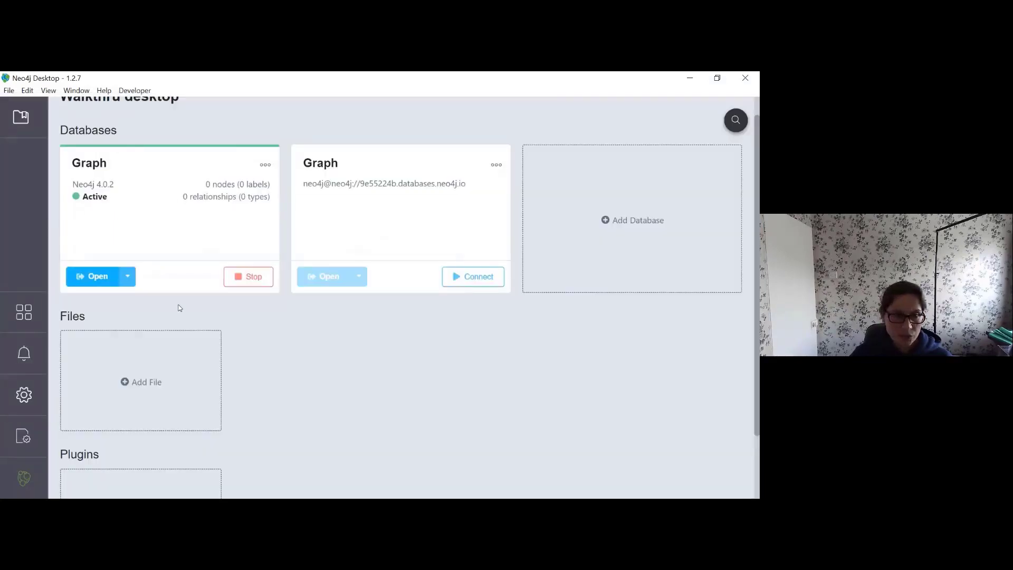
pyautogui.click(128, 278)
pyautogui.scroll(-2, 174, 387)
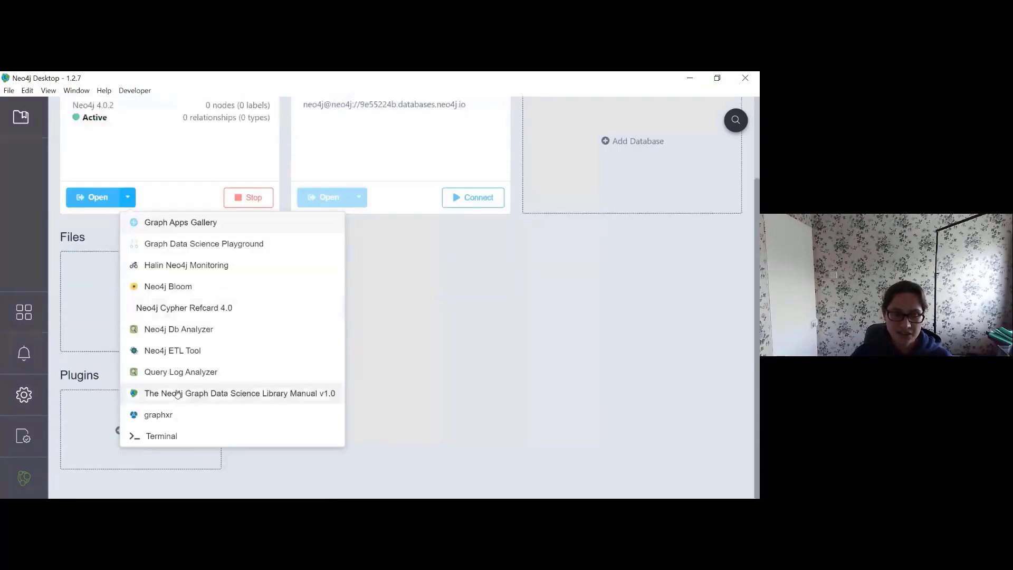
pyautogui.scroll(1, 174, 386)
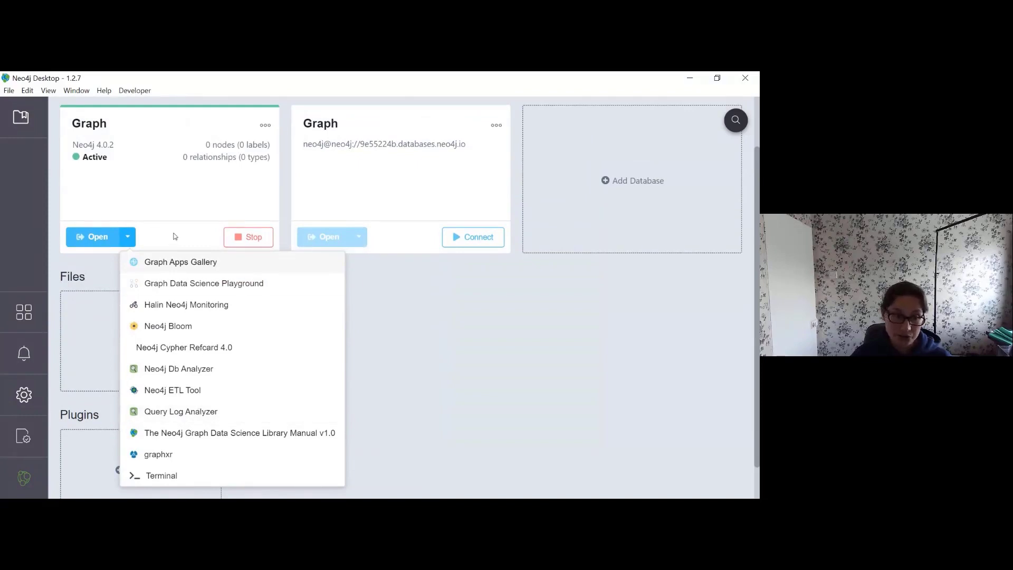
pyautogui.click(128, 236)
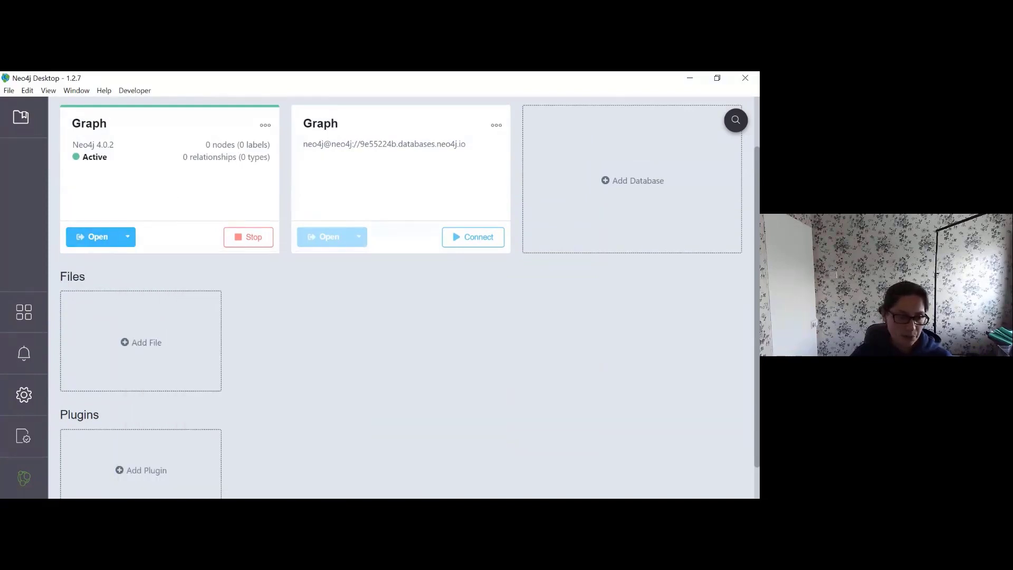
# Step: Launch the Graph Apps Gallery from the Graph Applications drawer and bring its window into view
pyautogui.click(23, 310)
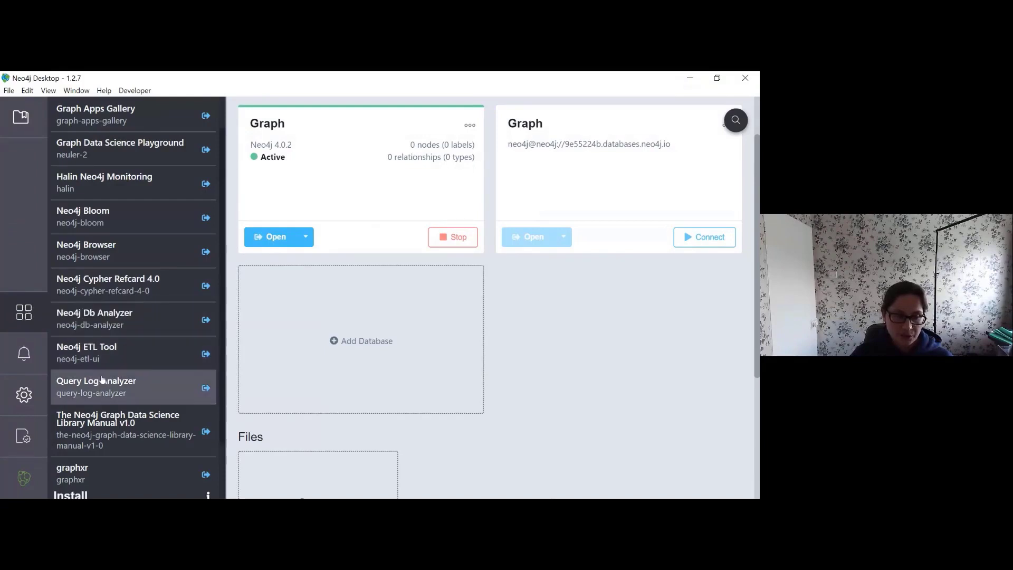
pyautogui.scroll(-1, 135, 257)
pyautogui.scroll(2, 135, 258)
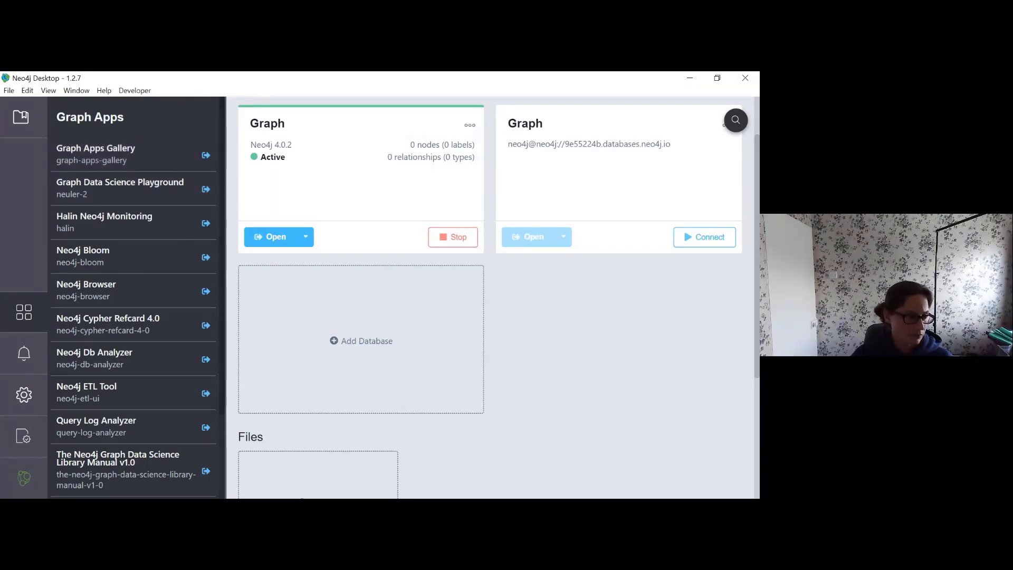
pyautogui.moveTo(0, 141); pyautogui.dragTo(500, 91)
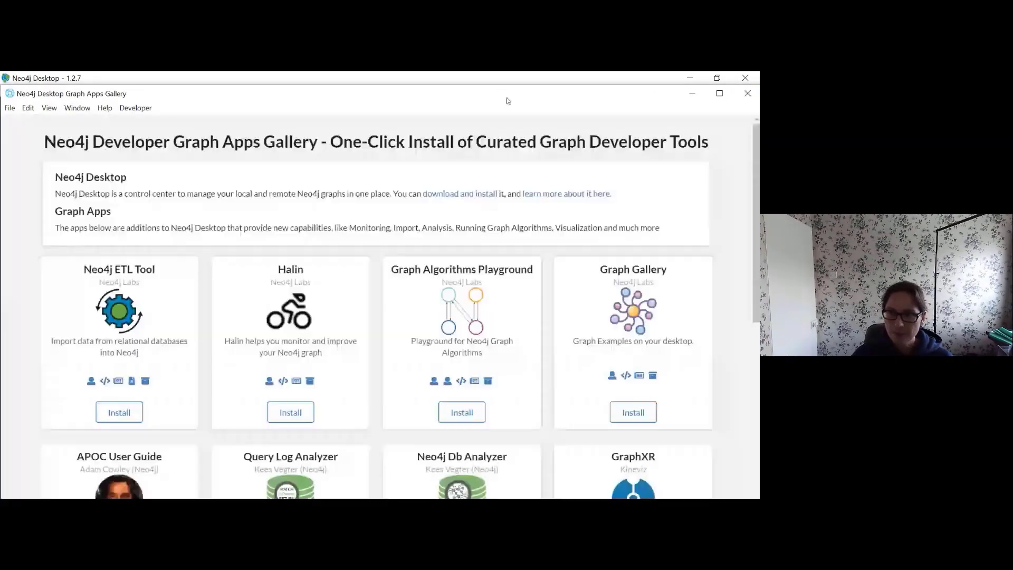
# Step: Close the Graph Apps Gallery and applications drawer, then list the apps for the local Graph
pyautogui.scroll(-2, 559, 338)
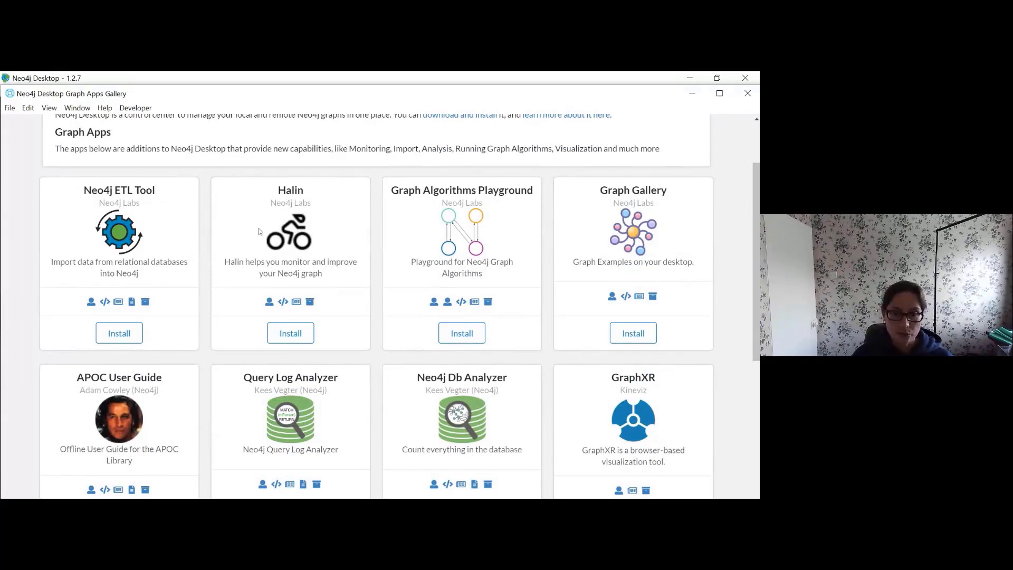
pyautogui.scroll(-3, 636, 352)
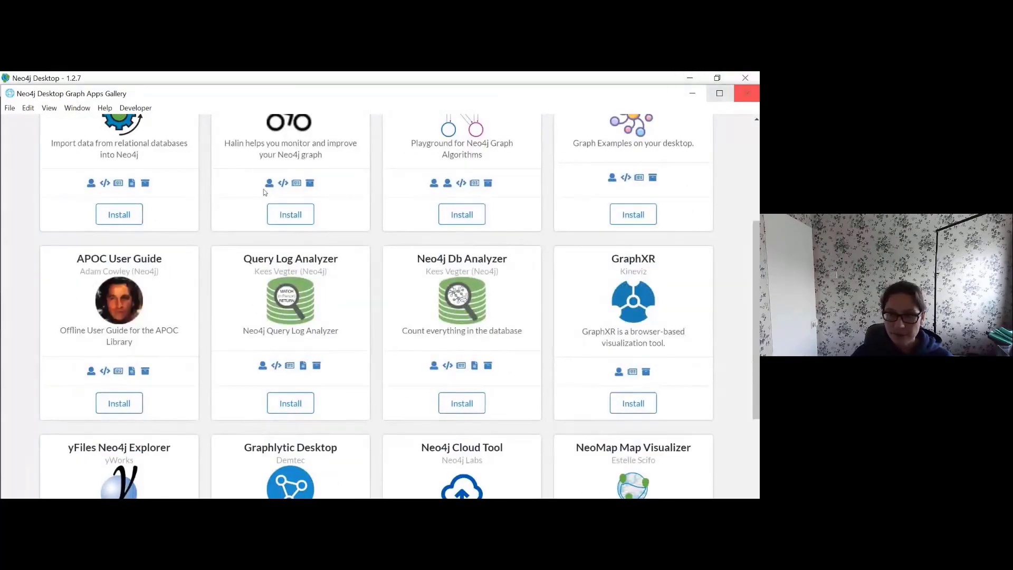
pyautogui.click(747, 94)
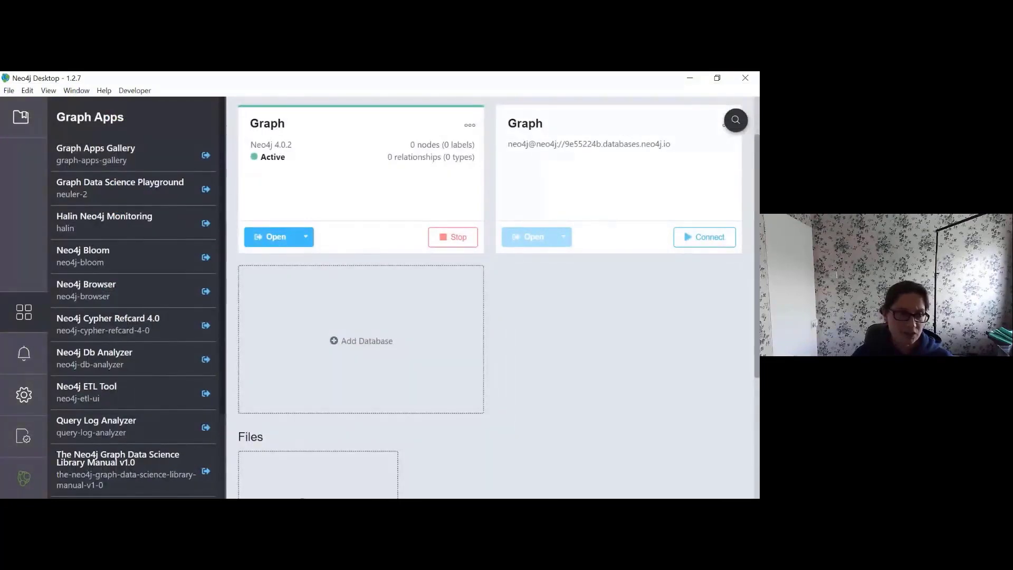
pyautogui.click(34, 320)
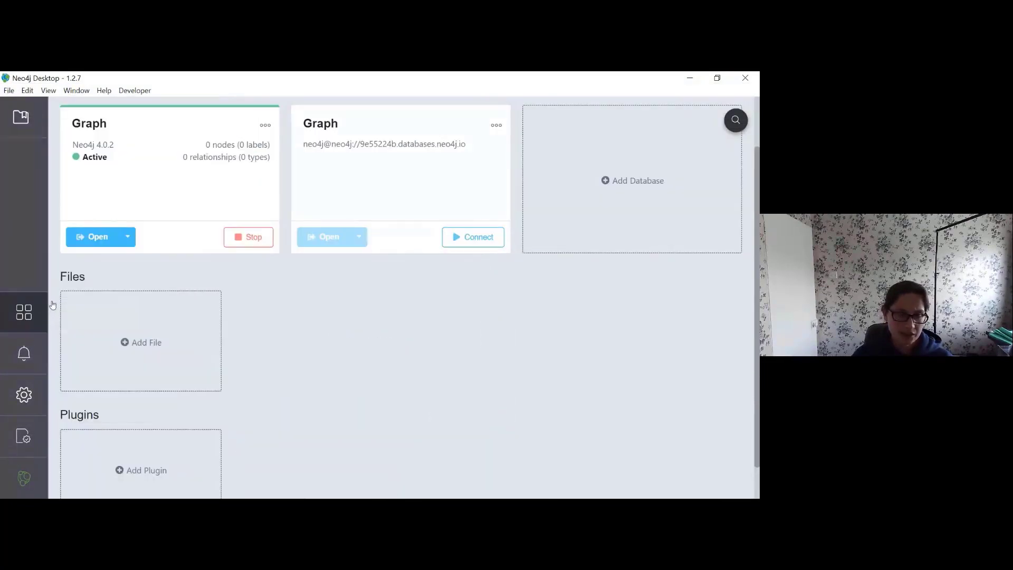
pyautogui.click(127, 237)
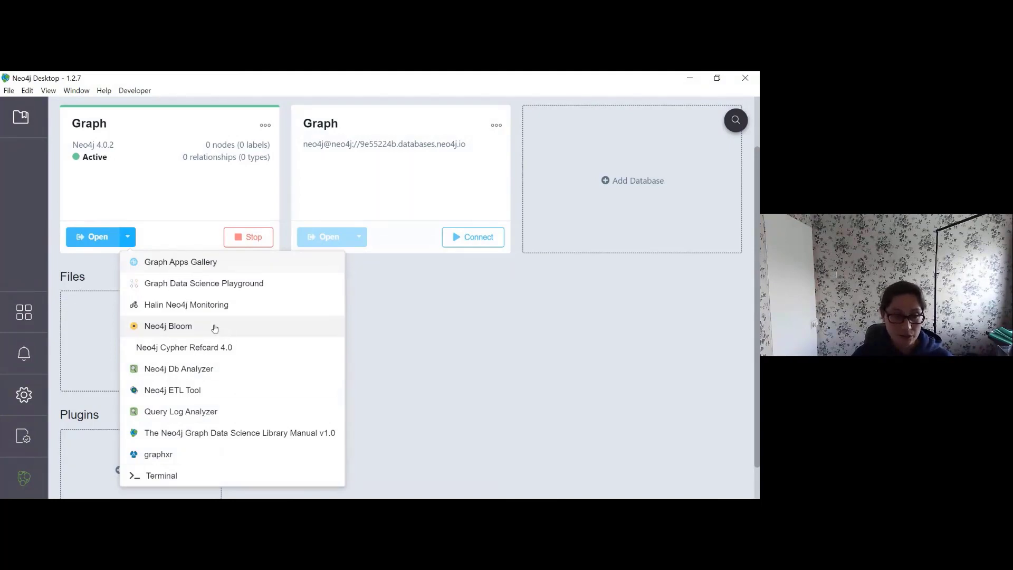
# Step: Dismiss the apps list and stop the local 4.0.2 Graph
pyautogui.click(505, 351)
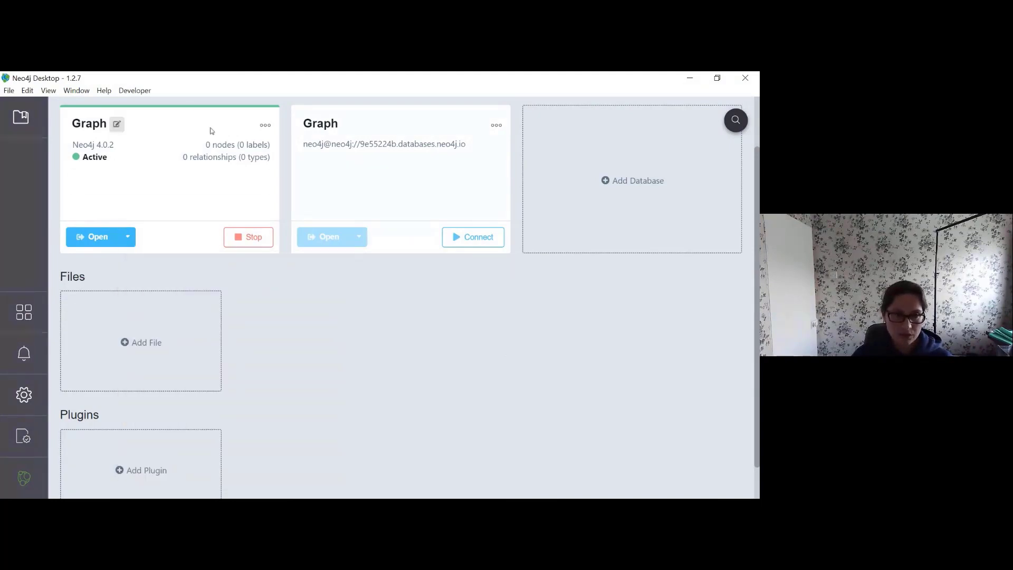
pyautogui.click(245, 245)
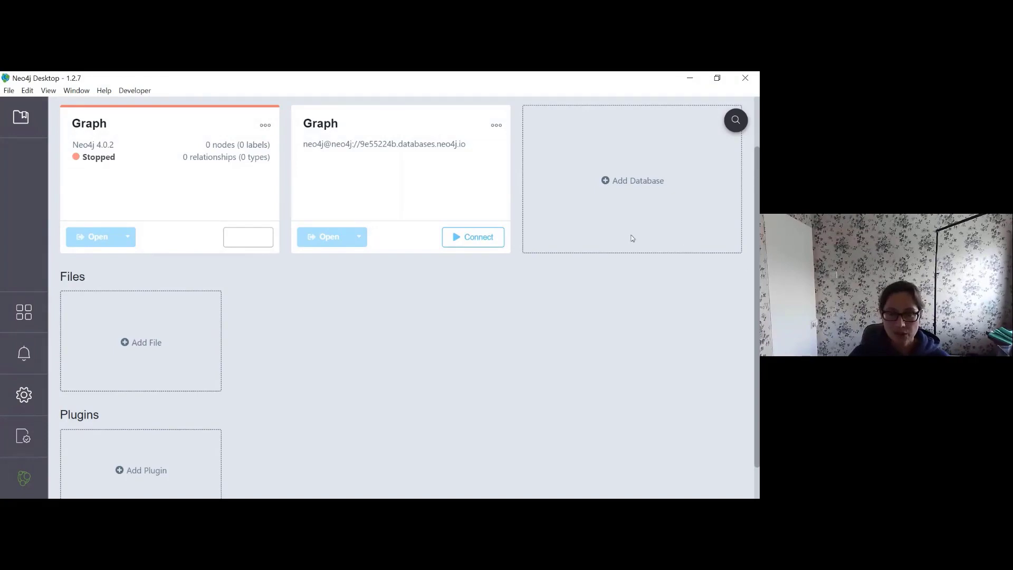
# Step: Re-save the remote Graph's username/password settings and connect to the Aura database
pyautogui.click(497, 127)
pyautogui.click(482, 145)
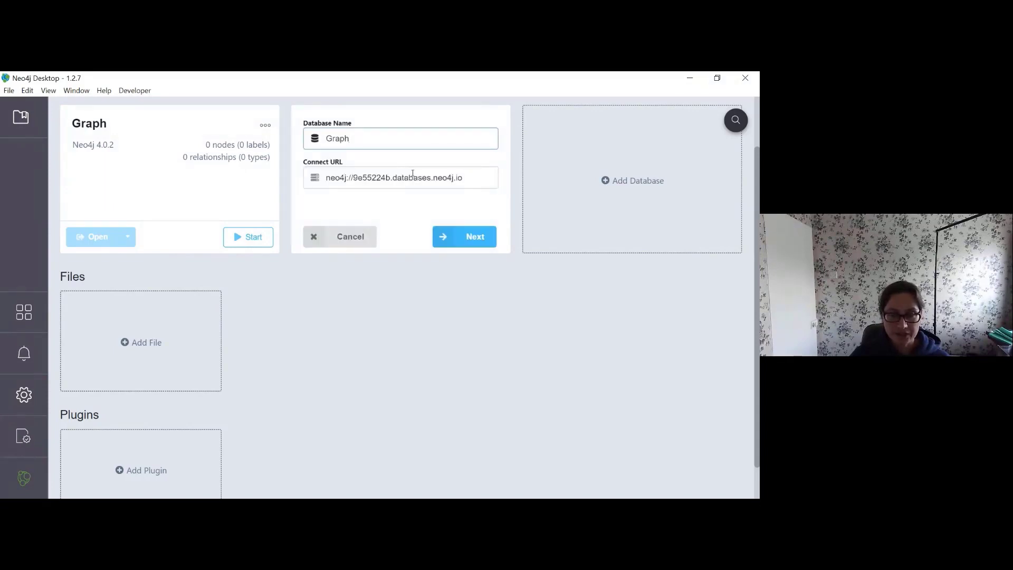
pyautogui.click(488, 238)
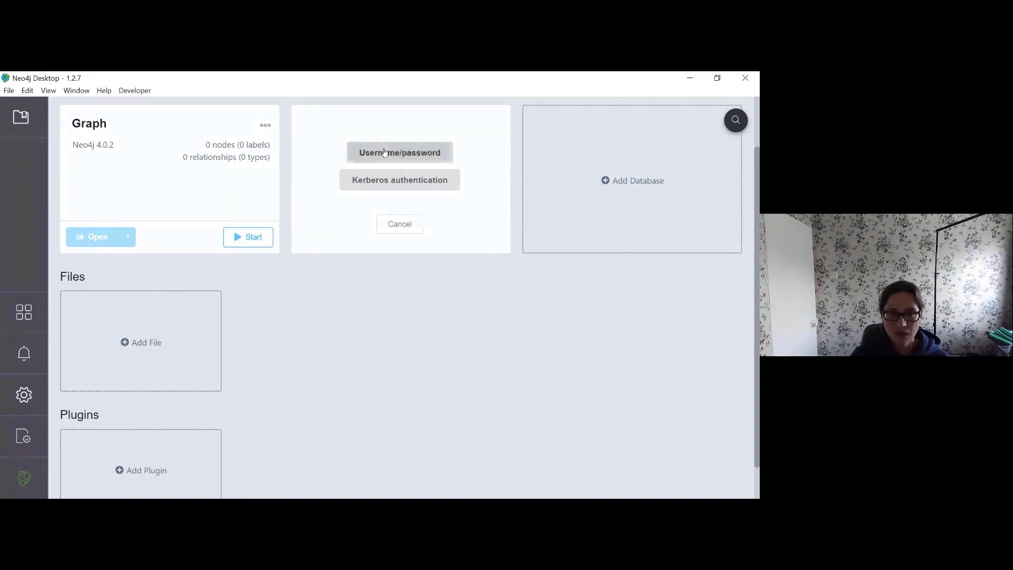
pyautogui.click(384, 149)
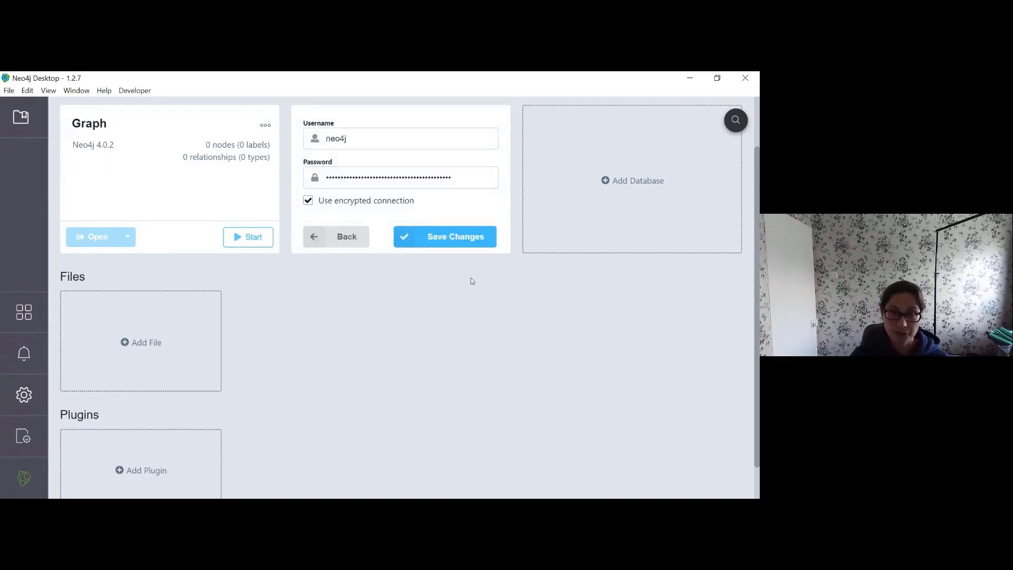
pyautogui.click(454, 237)
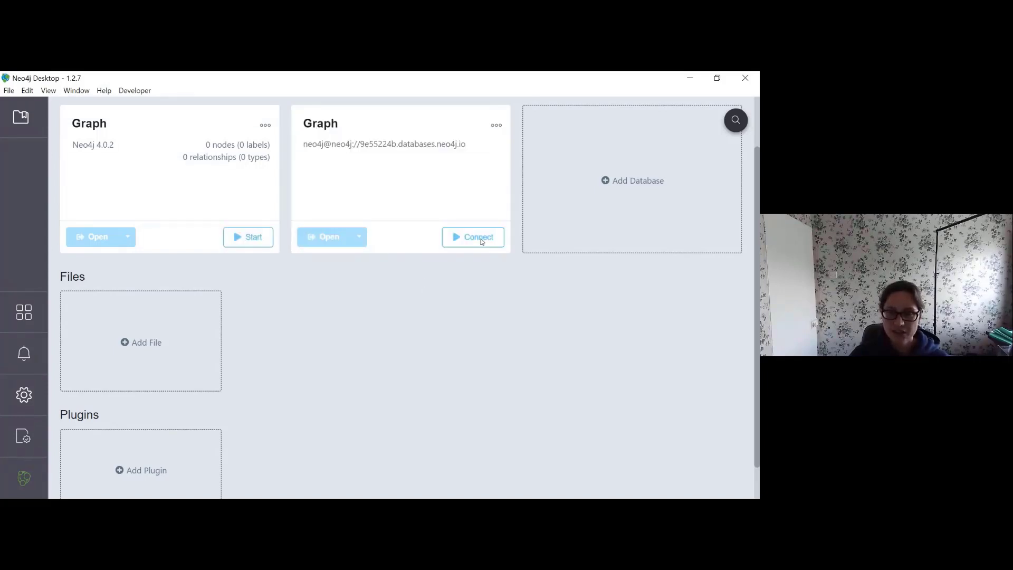
pyautogui.click(477, 242)
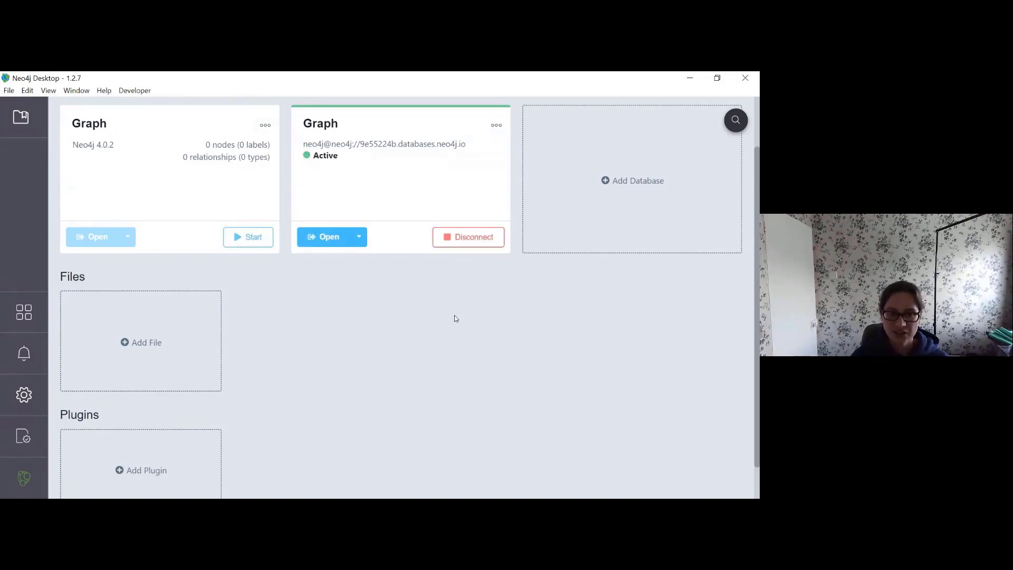
pyautogui.click(325, 242)
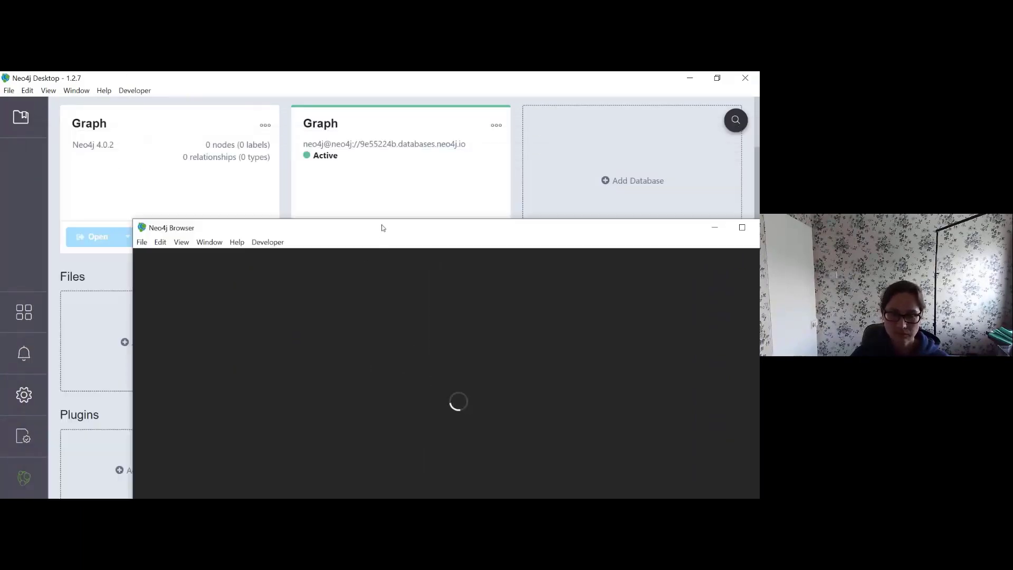
pyautogui.moveTo(380, 227); pyautogui.dragTo(312, 108)
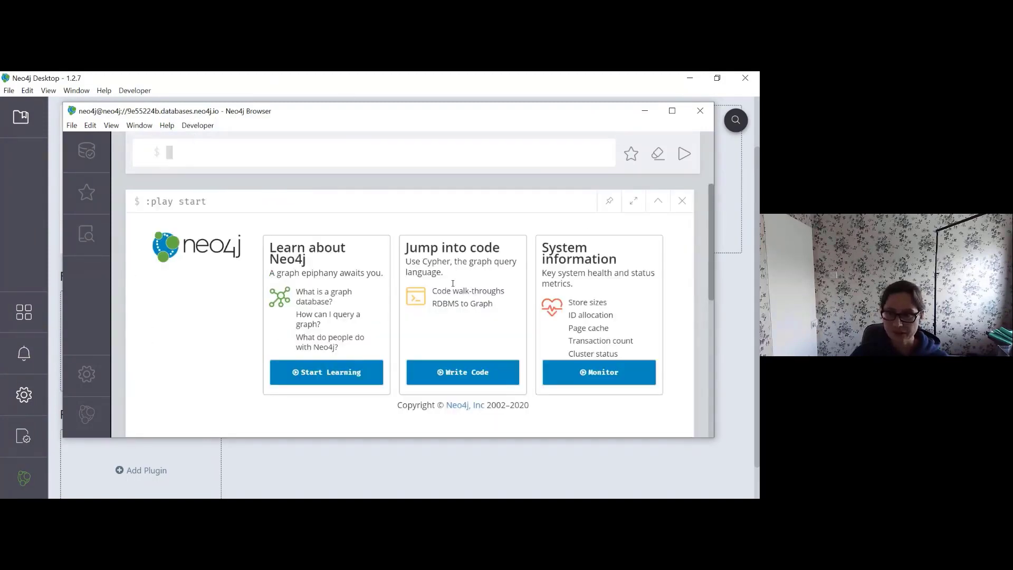
pyautogui.click(699, 115)
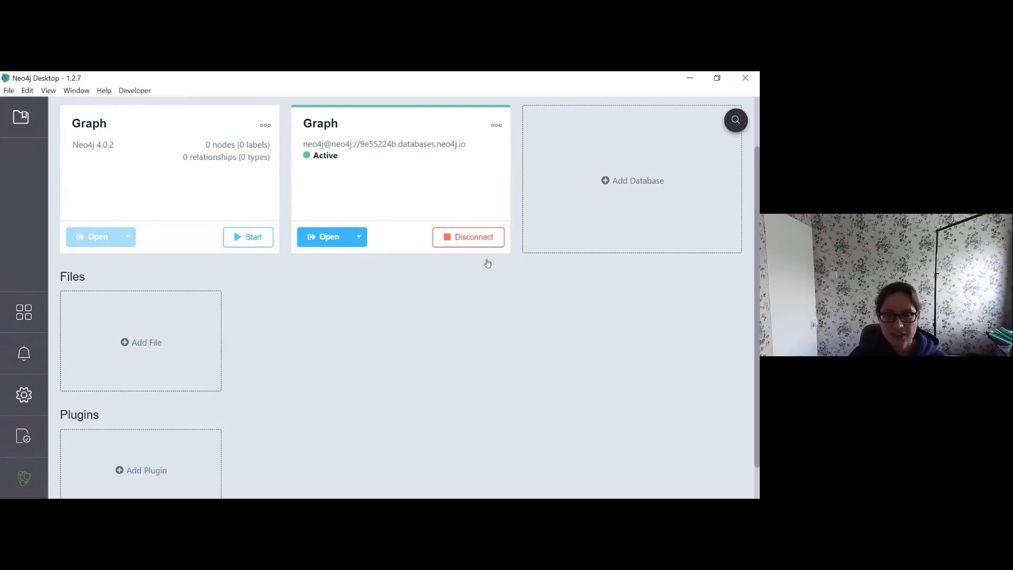
# Step: Disconnect the Aura Graph, start a new remote graph connection, and show the Neo4j Sandbox page
pyautogui.click(457, 236)
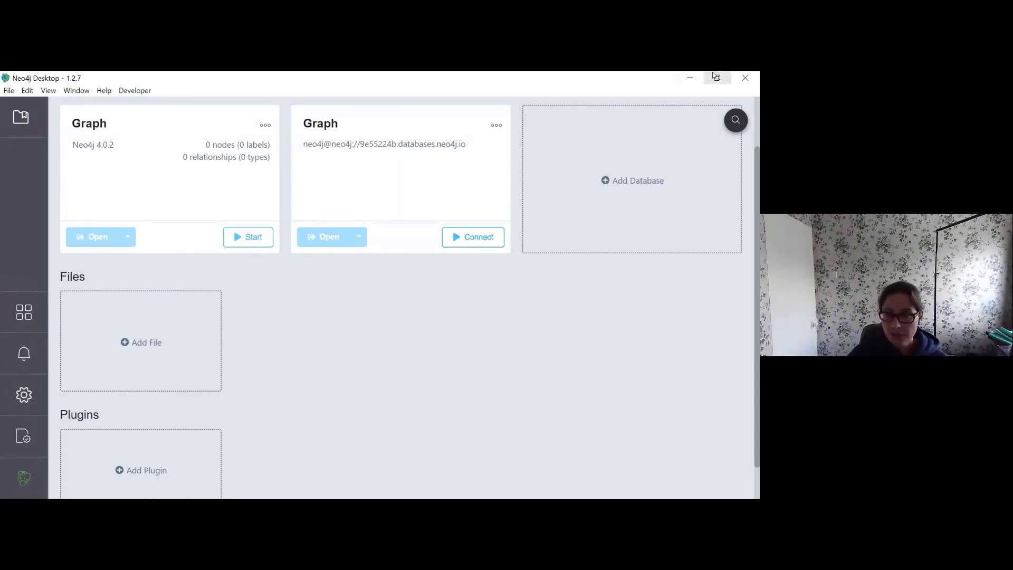
pyautogui.click(626, 183)
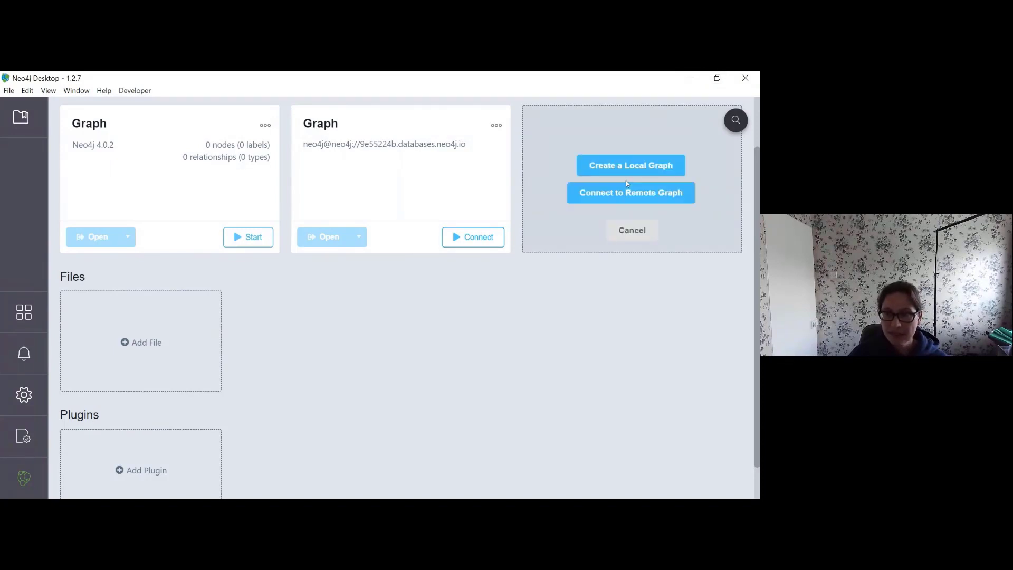
pyautogui.click(652, 195)
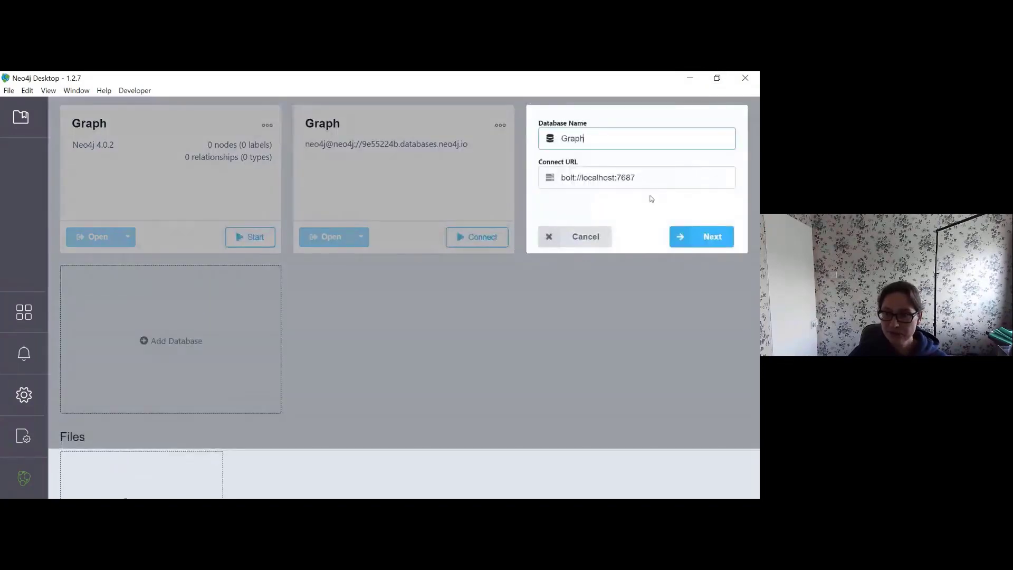
pyautogui.click(717, 78)
pyautogui.click(365, 83)
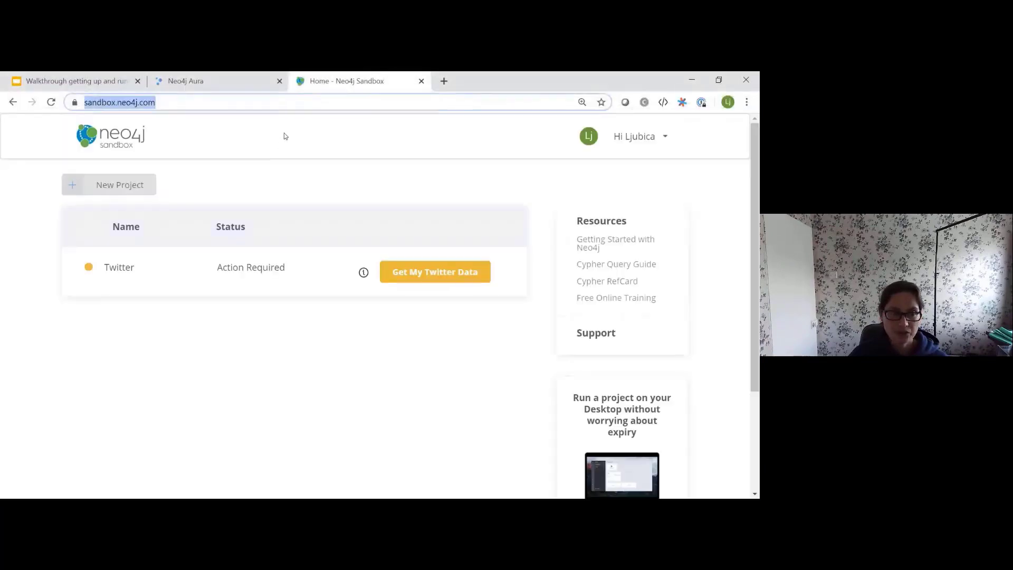
# Step: Create a new Neo4j Sandbox project from the Blank Sandbox template and launch it
pyautogui.click(290, 102)
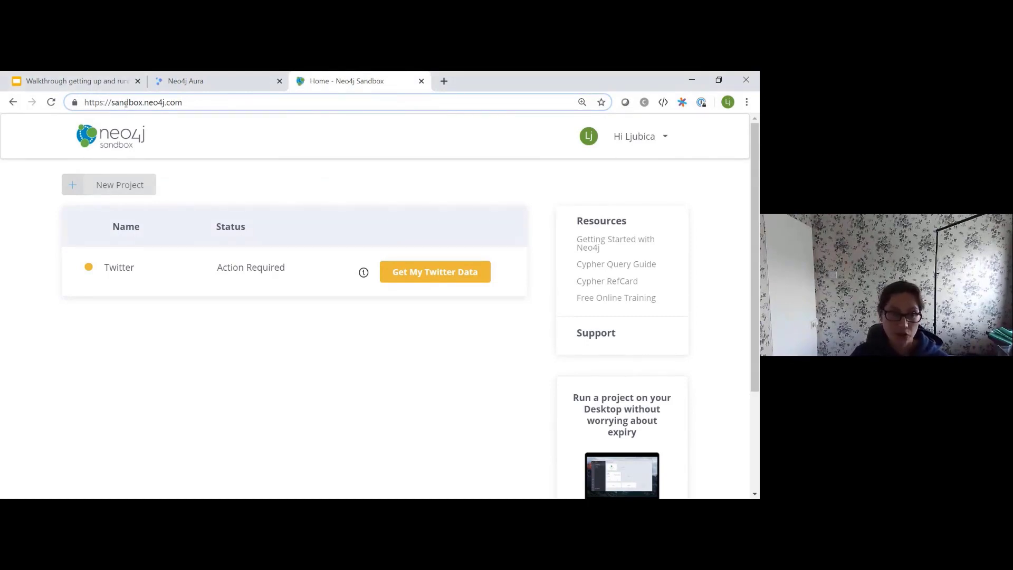
pyautogui.click(109, 188)
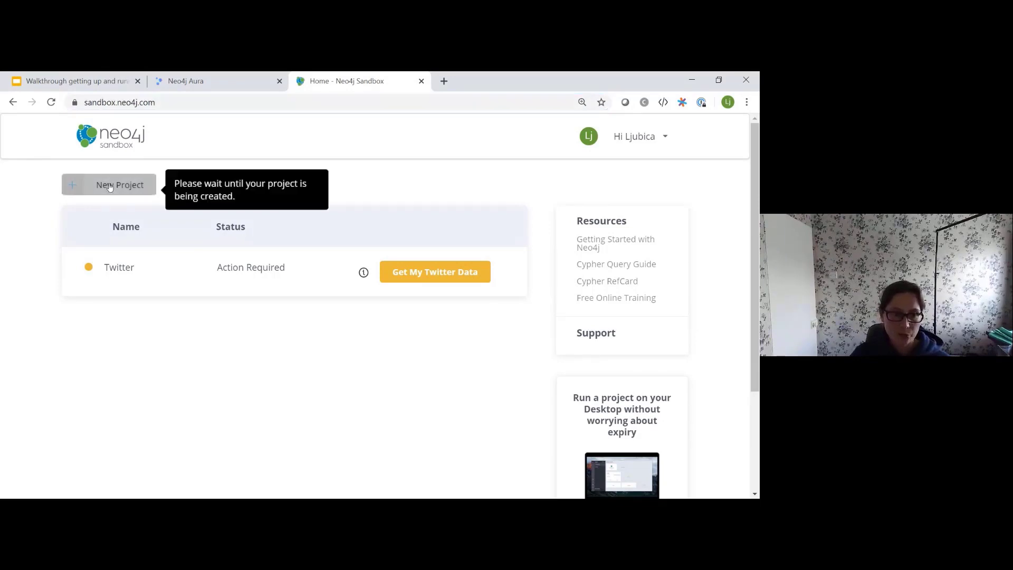
pyautogui.click(109, 186)
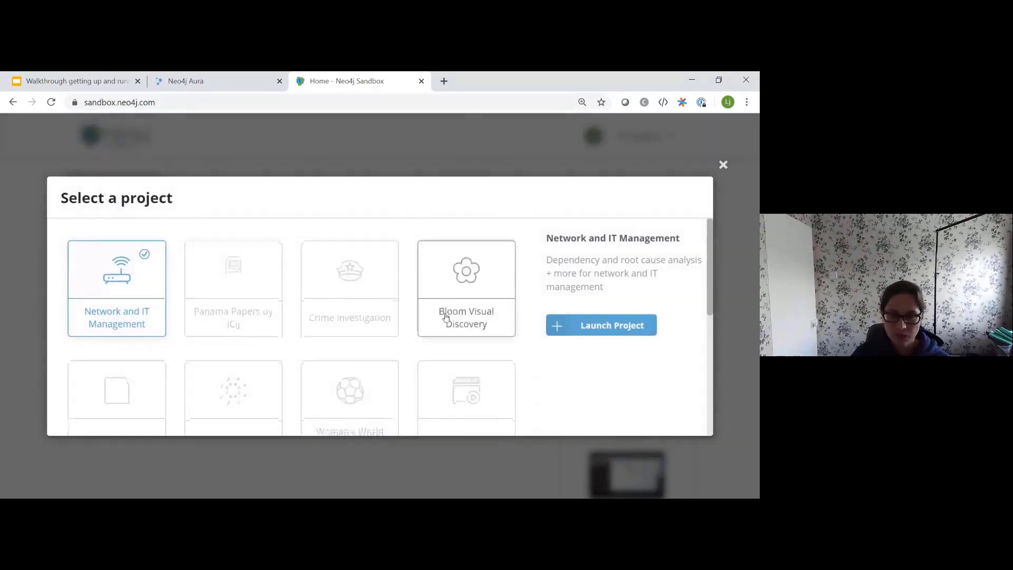
pyautogui.scroll(-5, 446, 318)
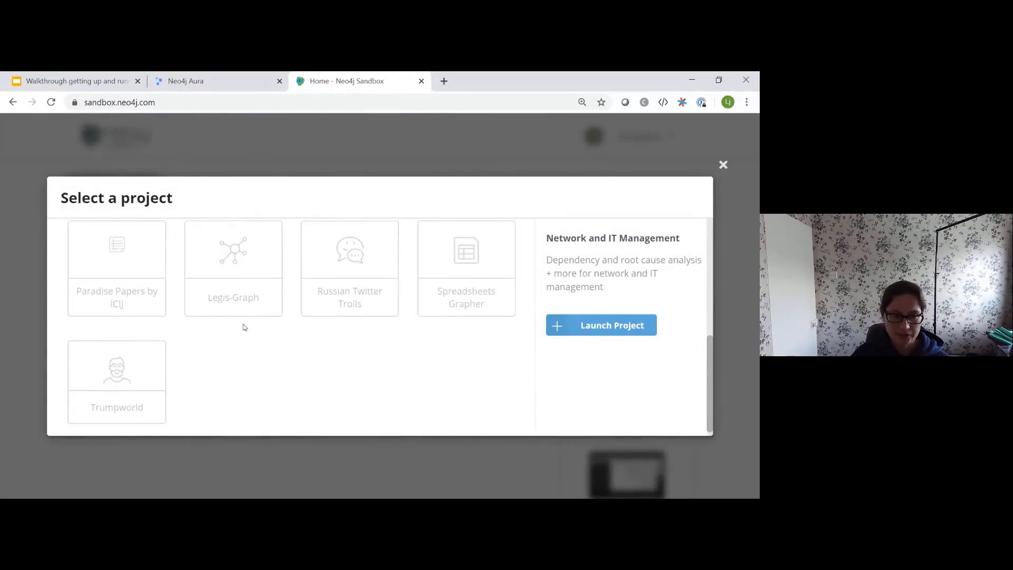
pyautogui.scroll(5, 228, 344)
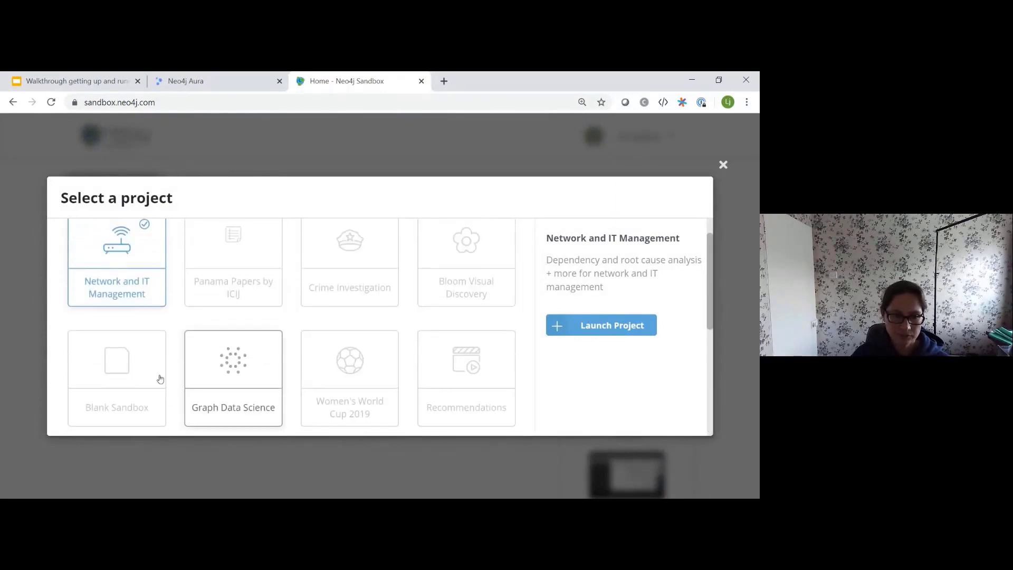
pyautogui.click(110, 369)
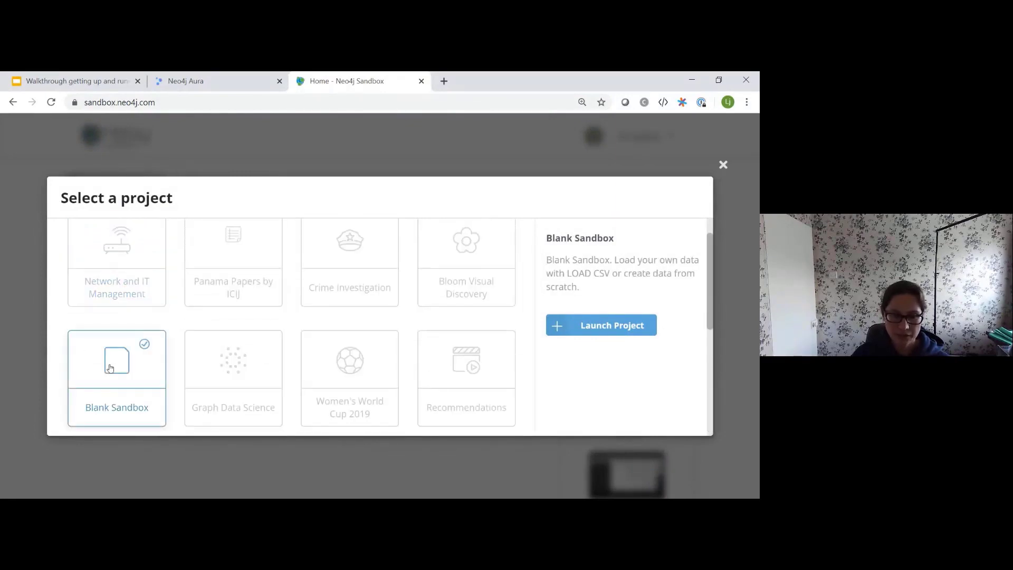
pyautogui.click(625, 323)
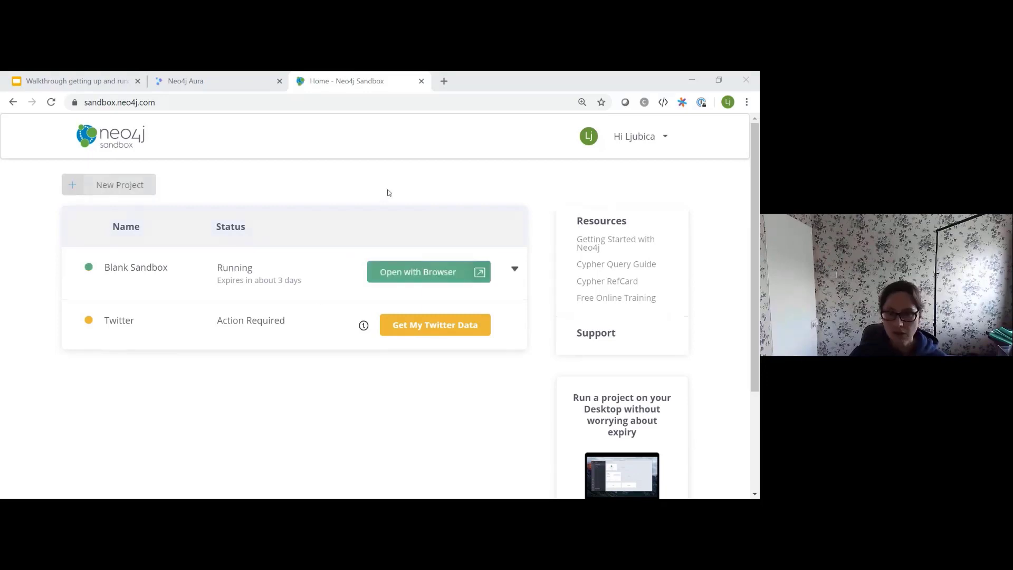
# Step: Copy the Bolt URL from the Blank Sandbox's Connection details, then return to Neo4j Desktop
pyautogui.click(516, 271)
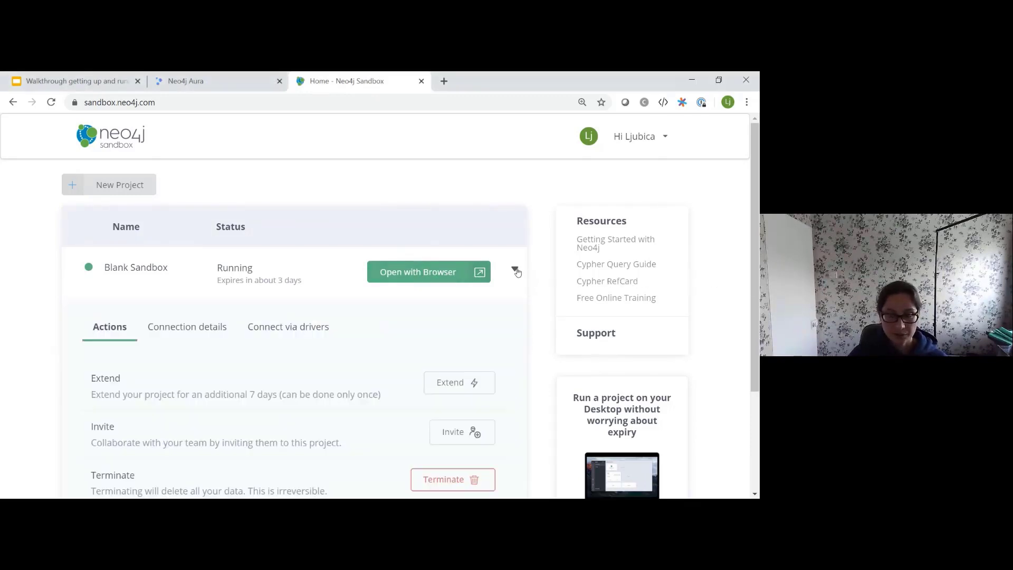
pyautogui.scroll(-1, 513, 280)
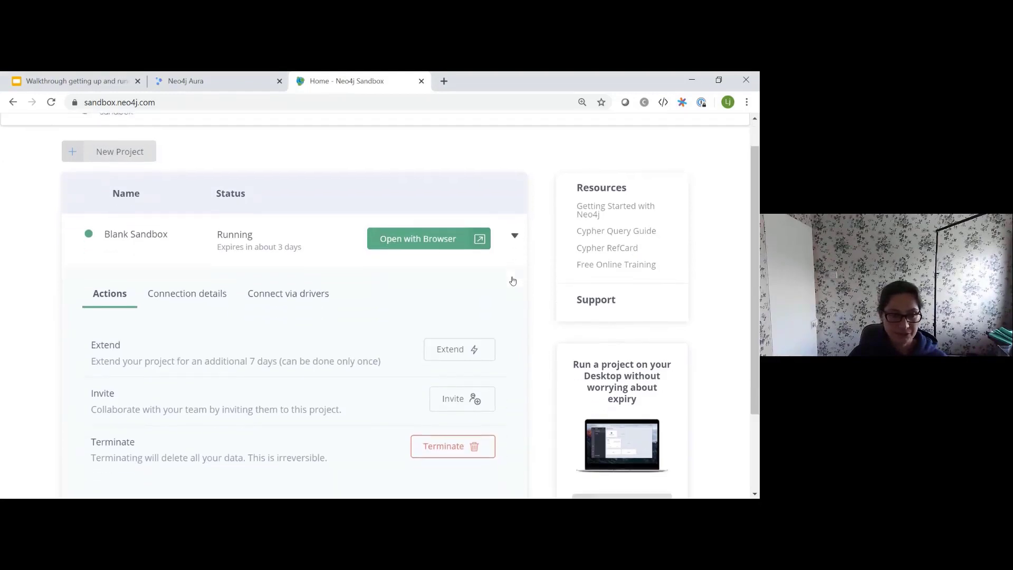
pyautogui.scroll(-1, 512, 280)
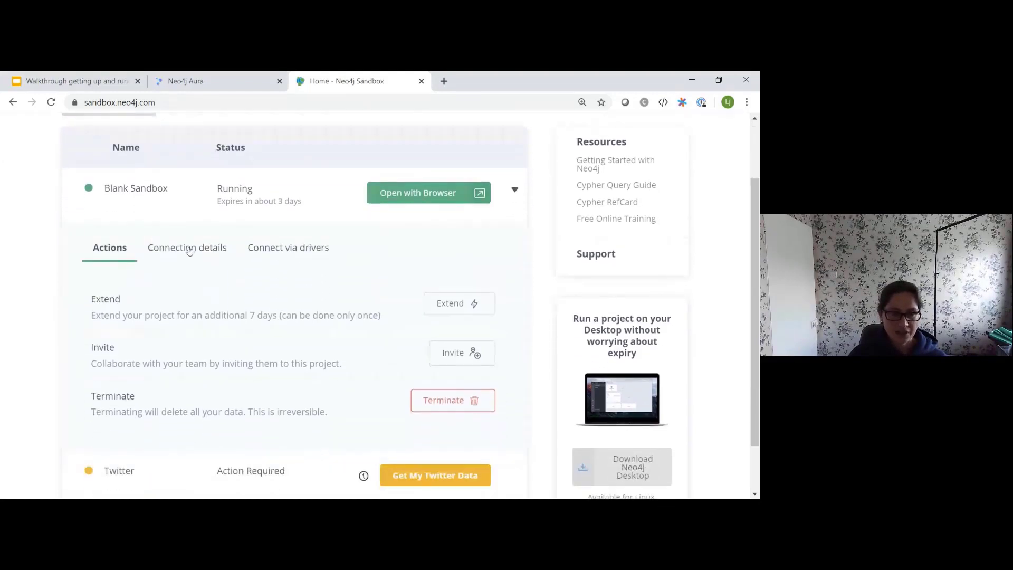
pyautogui.click(189, 250)
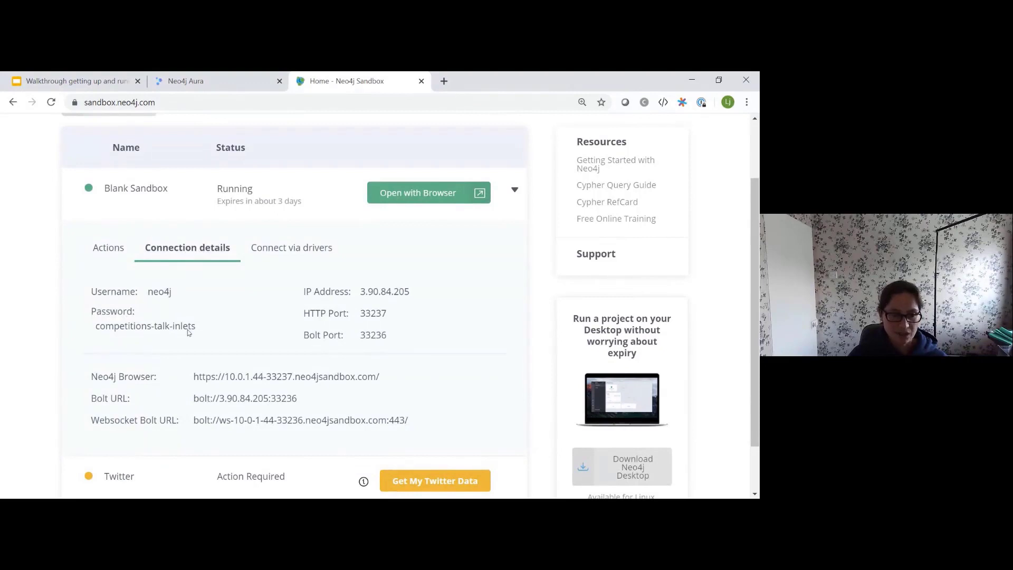
pyautogui.moveTo(300, 403)
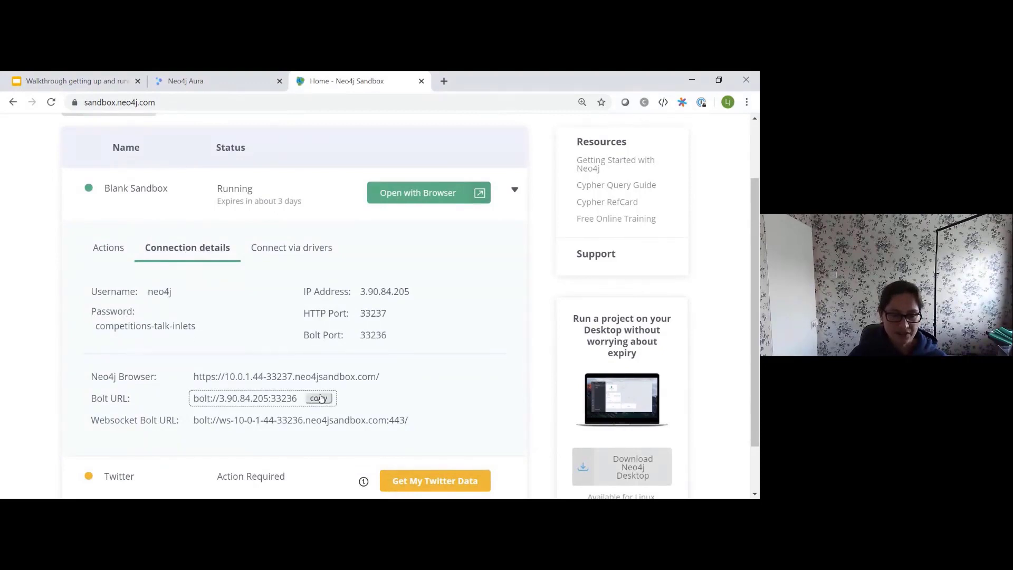
pyautogui.click(319, 399)
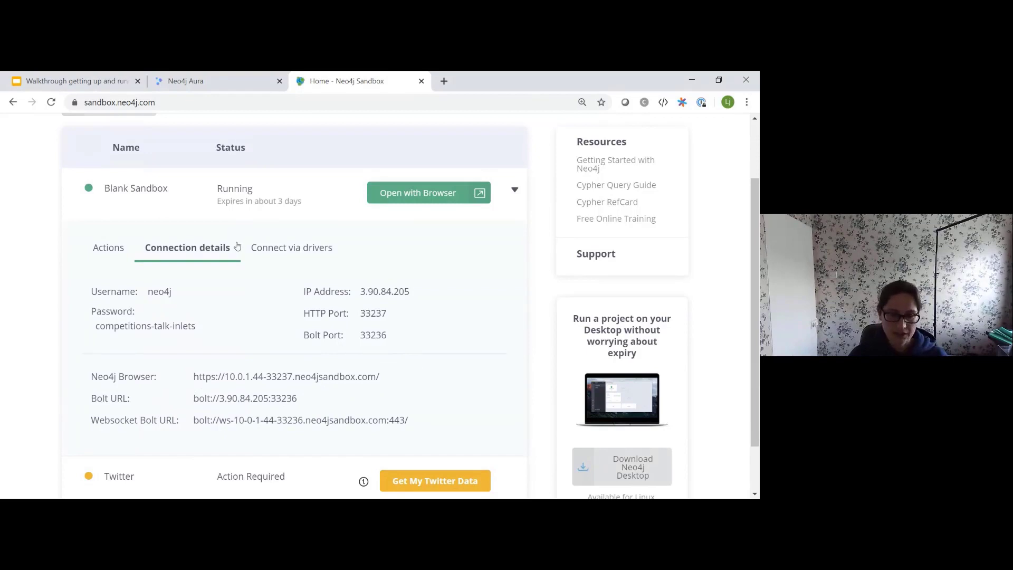
pyautogui.hotkey('alt', 'Tab')
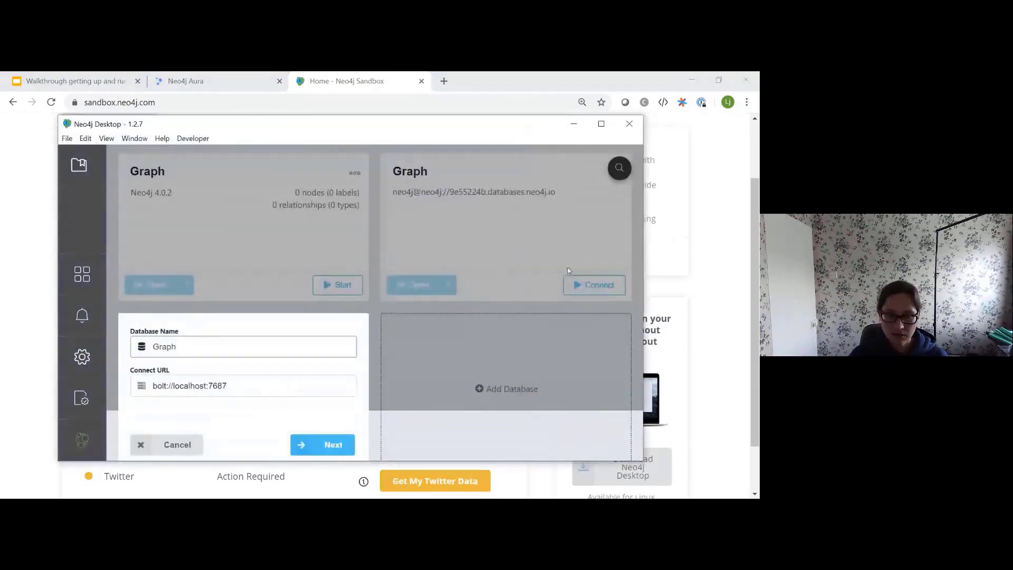
# Step: Set the Connect URL to bolt://3.90.84.205:33236 and choose username/password authentication
pyautogui.tripleClick(260, 384)
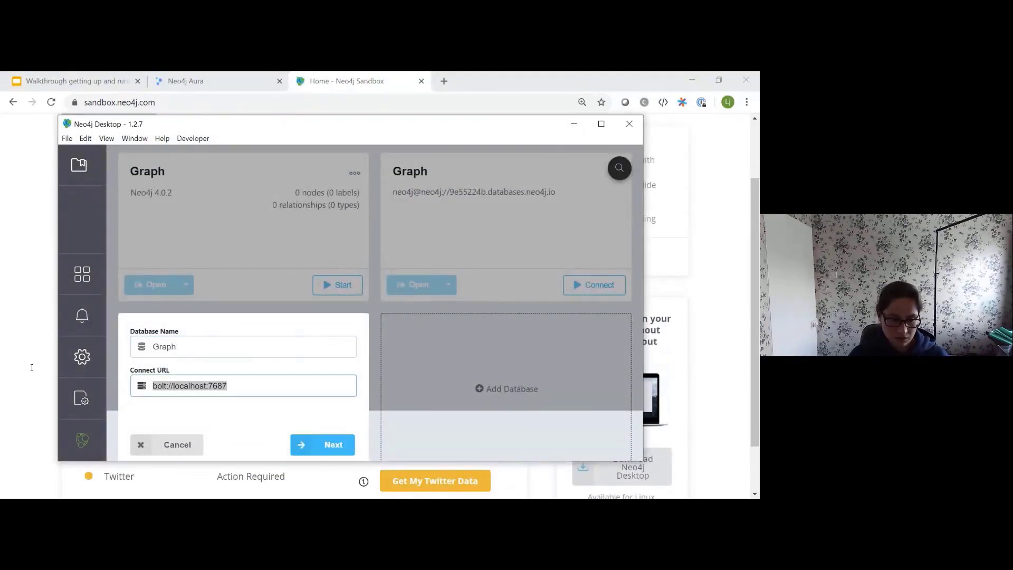
pyautogui.write('bolt://3.90.84.205:33236')
pyautogui.click(333, 446)
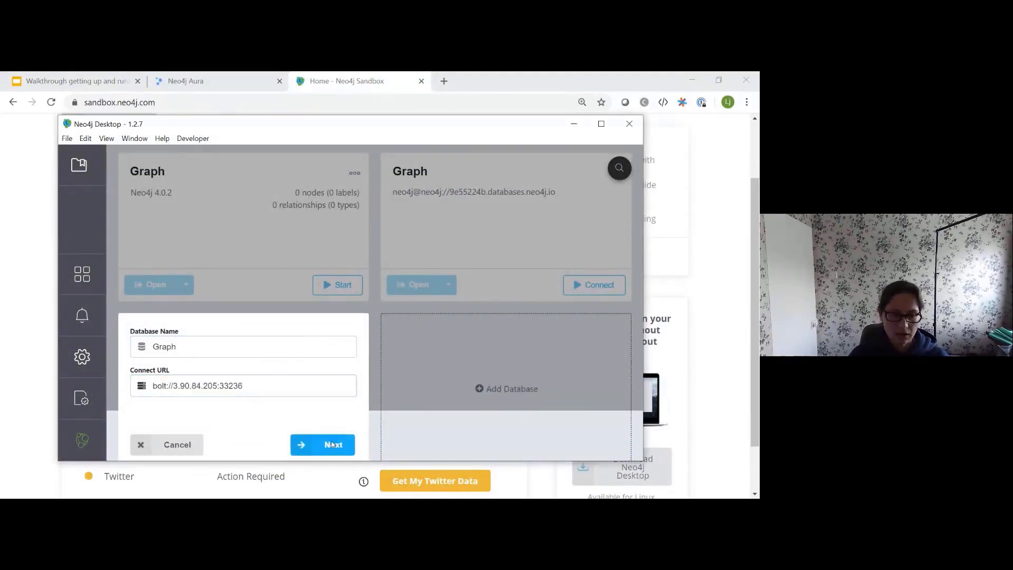
pyautogui.click(230, 356)
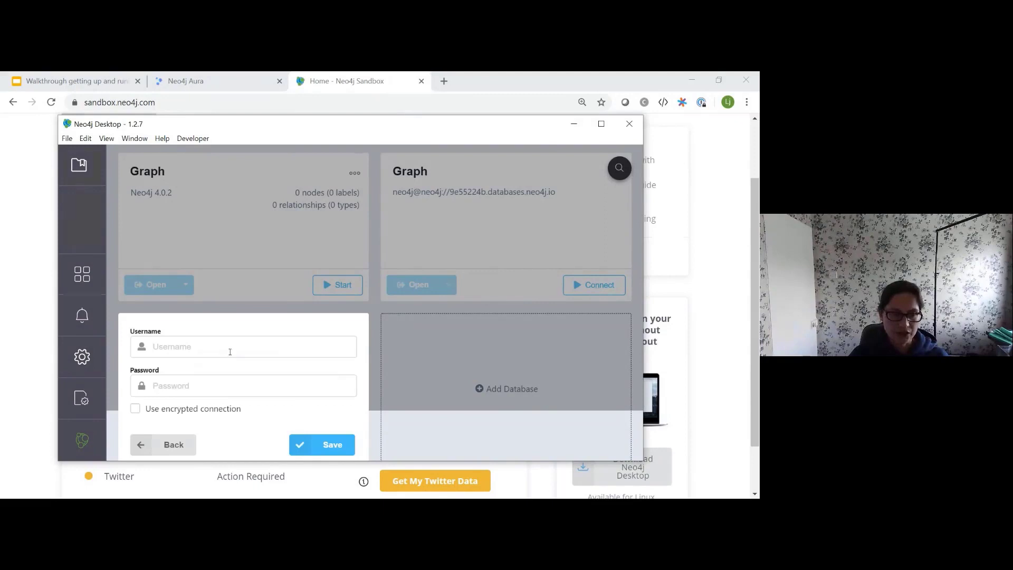
# Step: Copy the sandbox password from Neo4j Sandbox's connection details
pyautogui.click(42, 210)
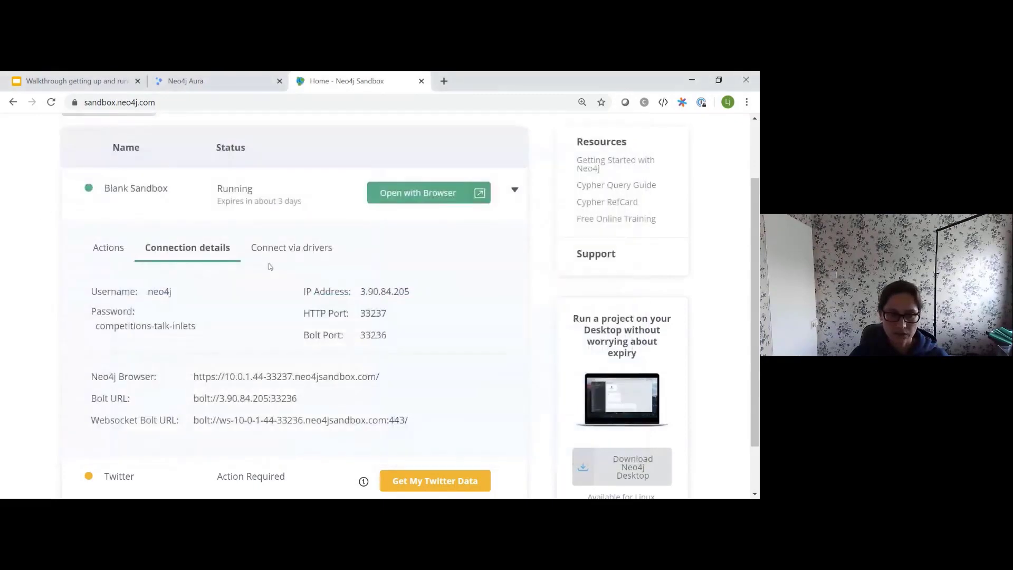
pyautogui.scroll(-1, 270, 267)
pyautogui.scroll(2, 272, 267)
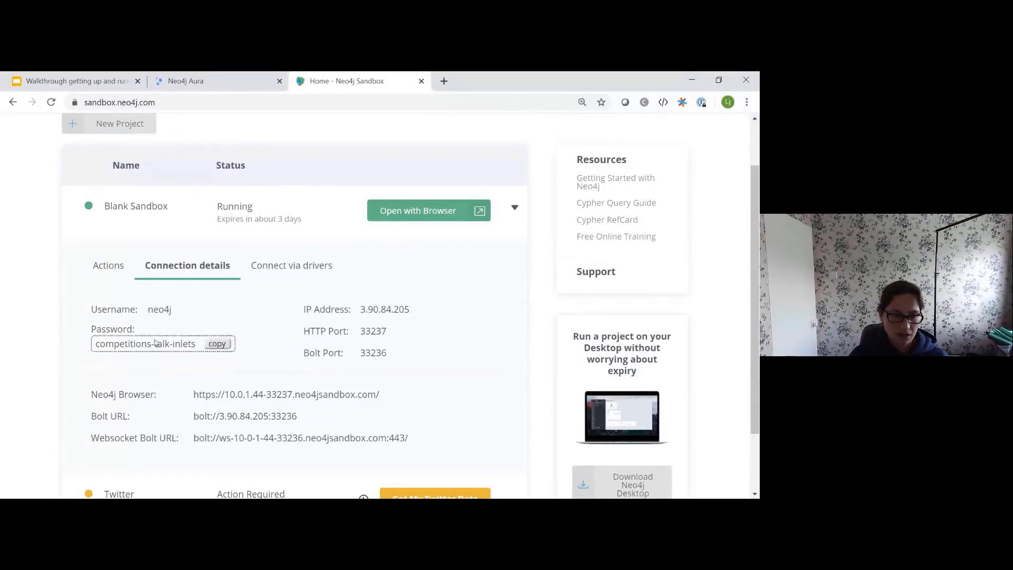
pyautogui.moveTo(155, 309)
pyautogui.moveTo(161, 346)
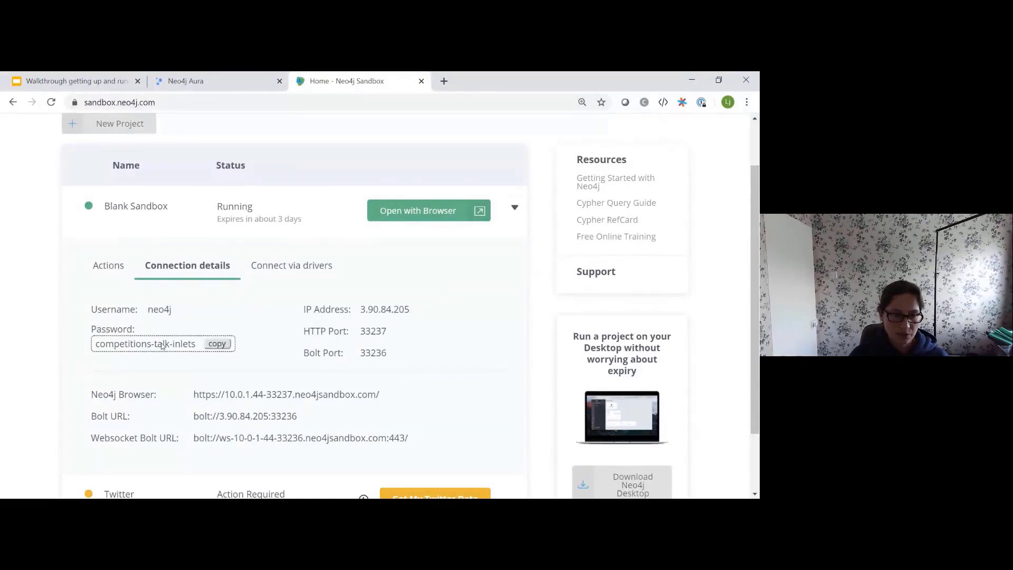
pyautogui.click(217, 344)
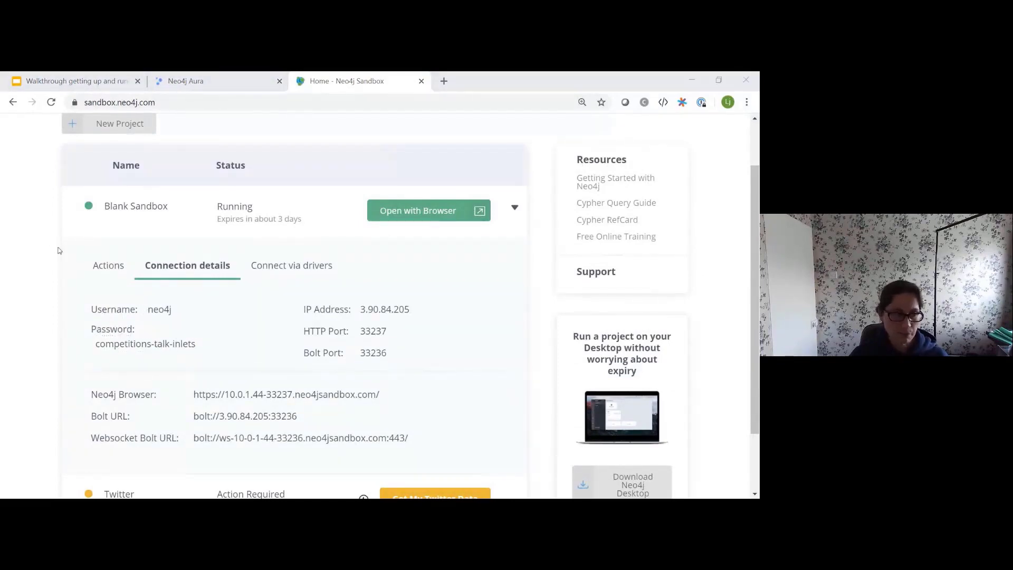
pyautogui.hotkey('alt', 'Tab')
# Step: Enter username neo4j and the sandbox password, save the remote graph, and connect to it
pyautogui.click(236, 351)
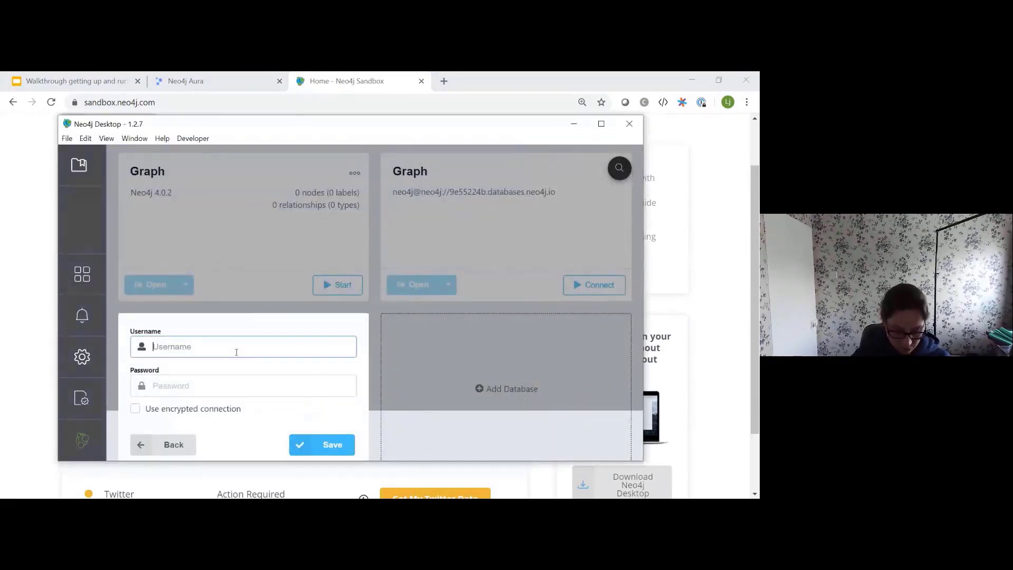
pyautogui.write('neo4j')
pyautogui.press('Tab')
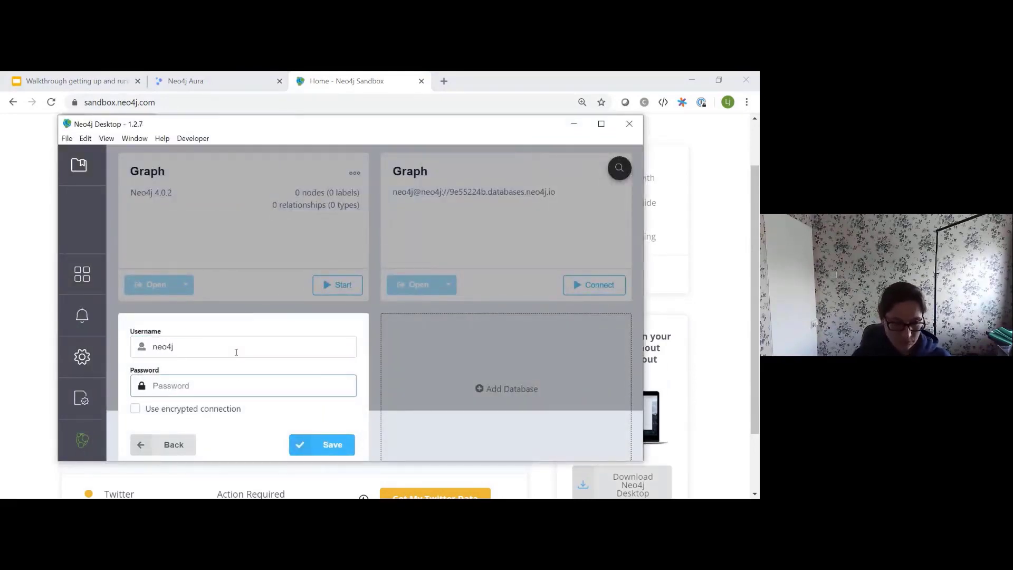
pyautogui.hotkey('ctrl', 'v')
pyautogui.click(329, 444)
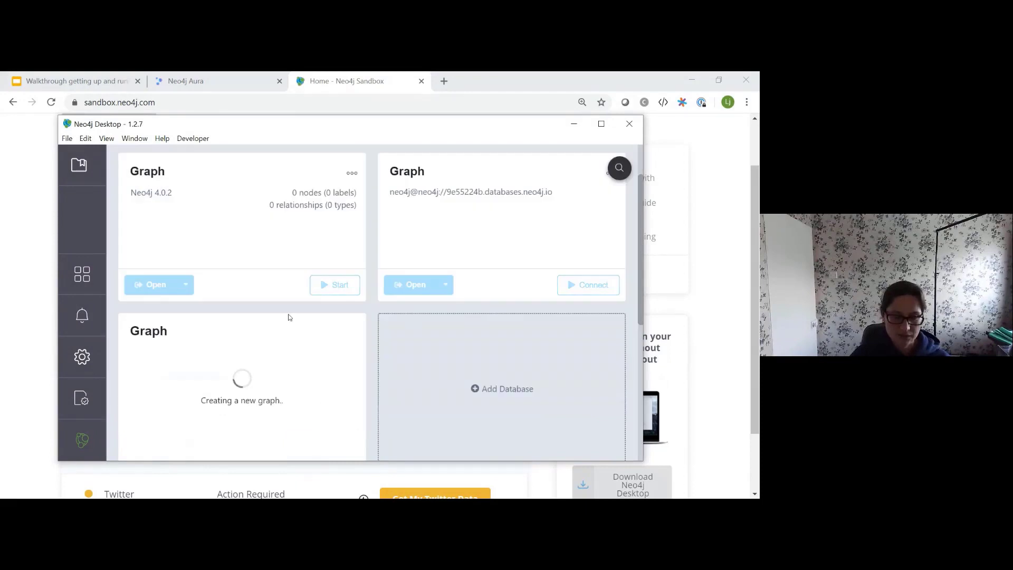
pyautogui.scroll(-1, 290, 312)
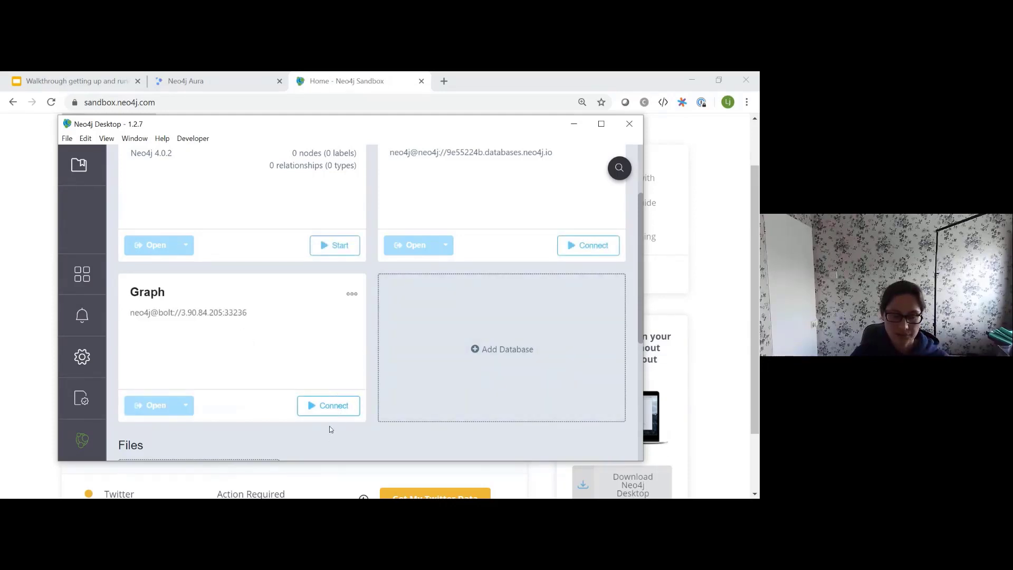
pyautogui.click(327, 407)
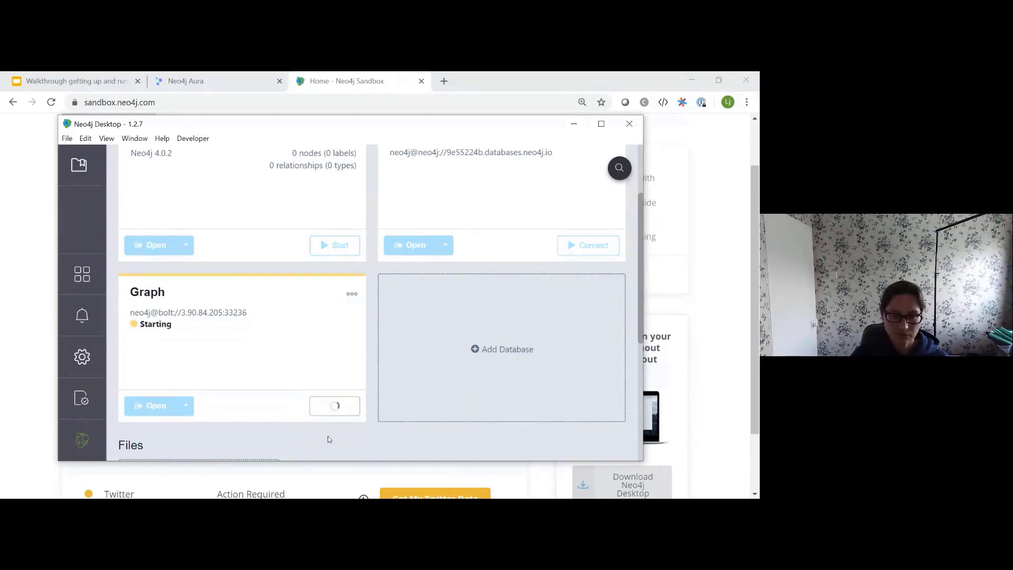